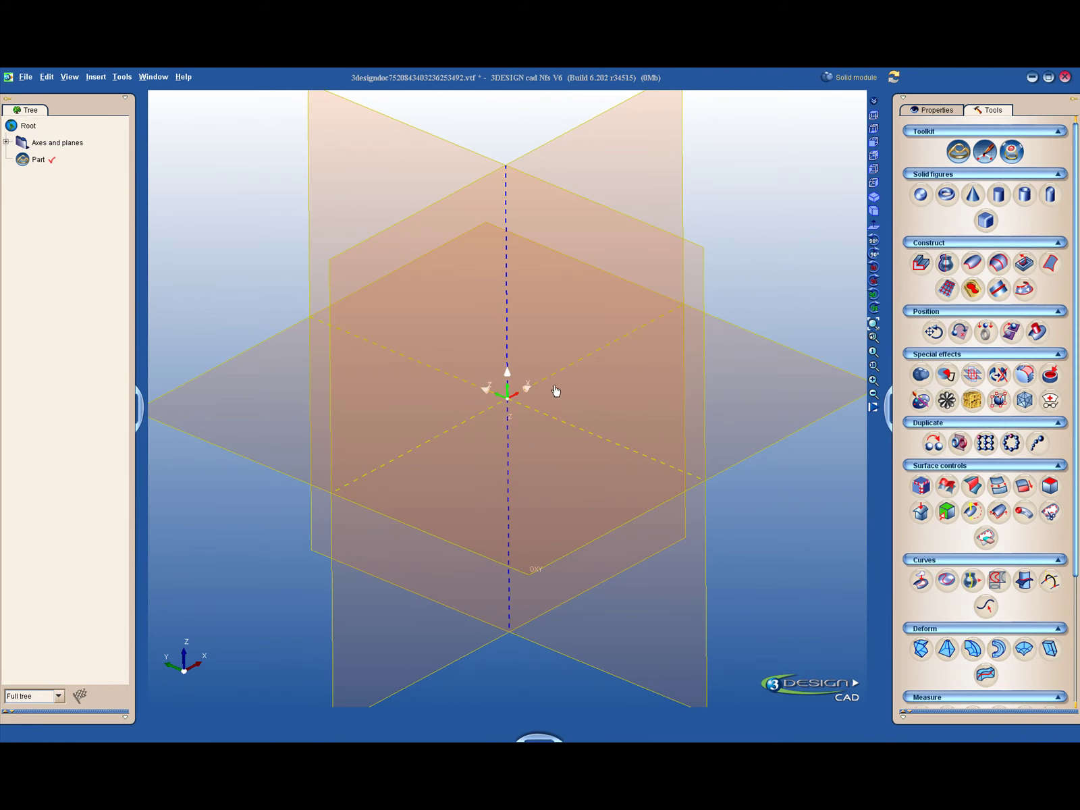
# Show the reference planes in a four-viewport layout and rotate the view.
pyautogui.scroll(-3, 582, 433)
pyautogui.scroll(-1, 578, 428)
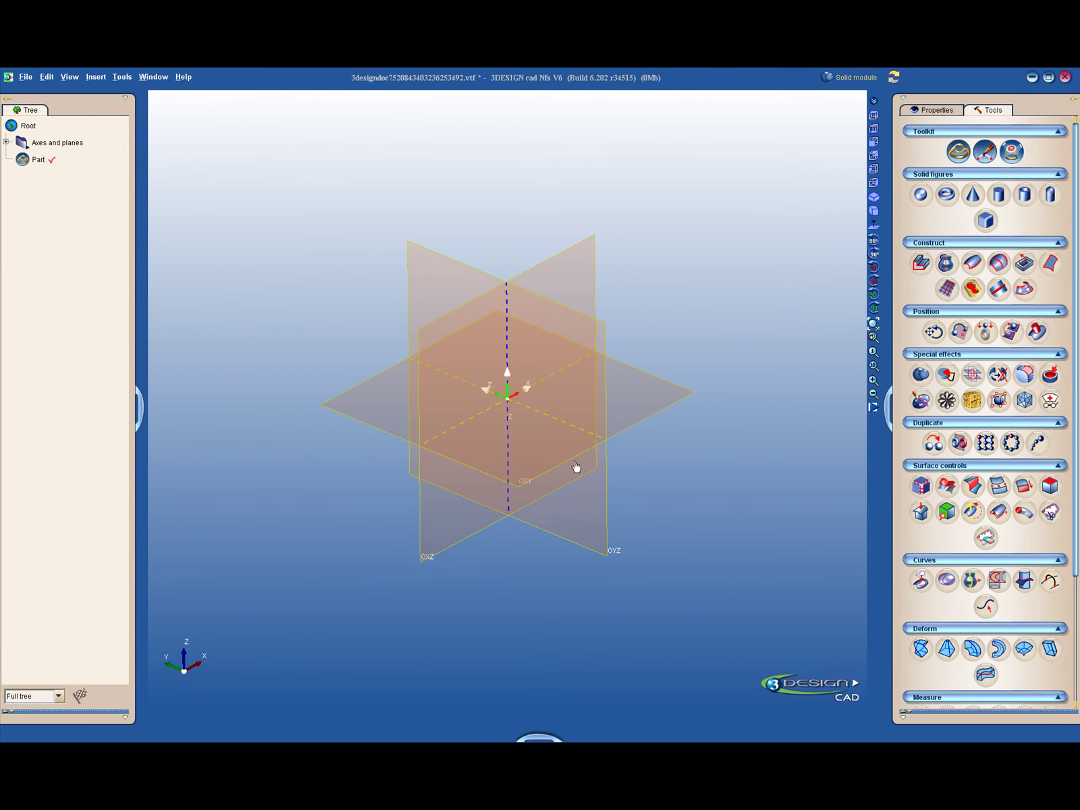
pyautogui.scroll(2, 576, 465)
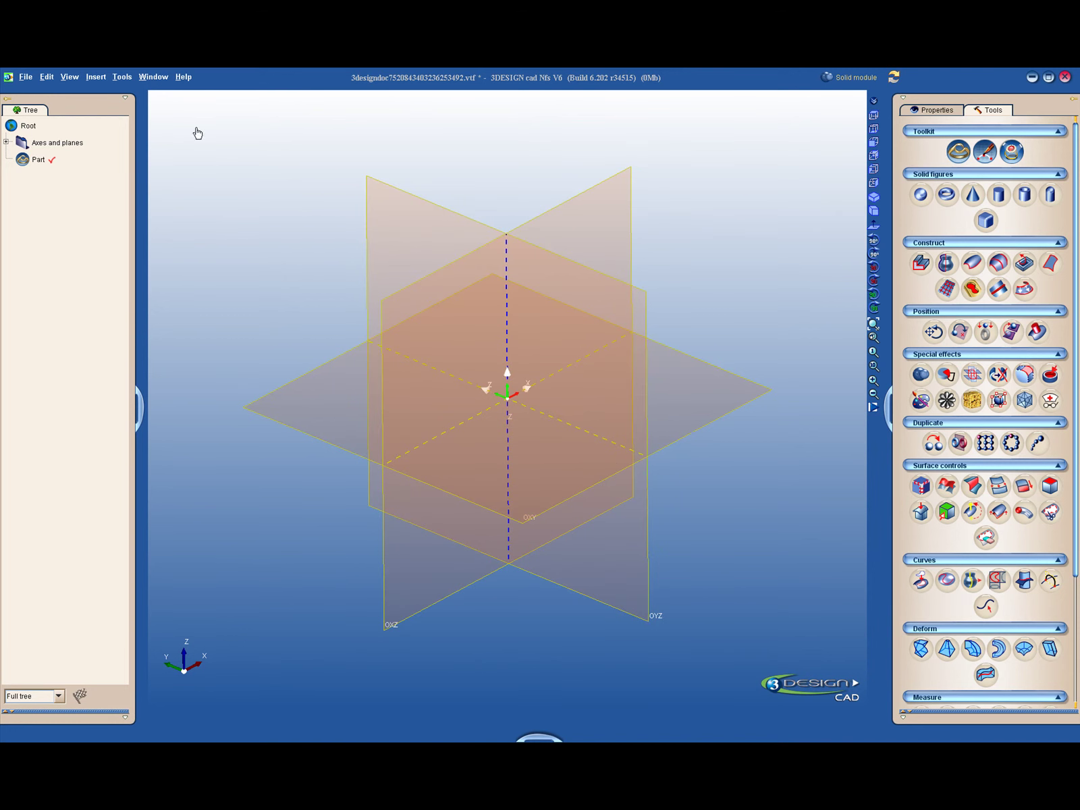
pyautogui.click(69, 76)
pyautogui.moveTo(90, 158)
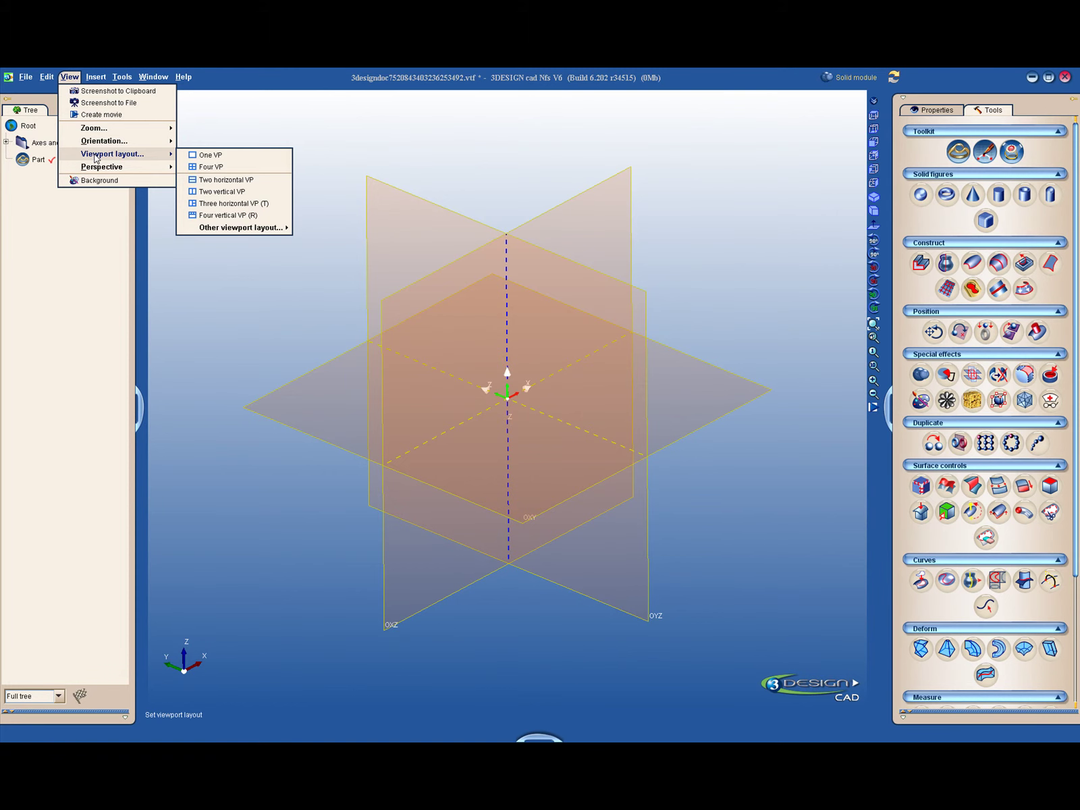
pyautogui.click(203, 168)
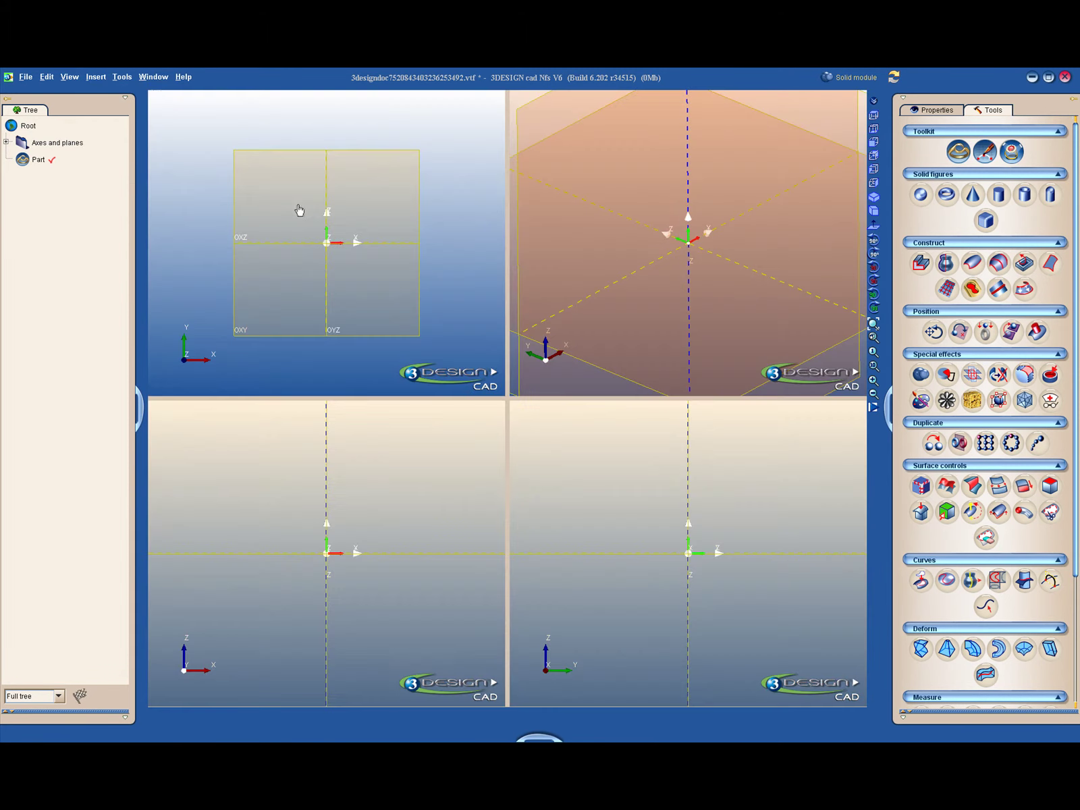
pyautogui.click(409, 251)
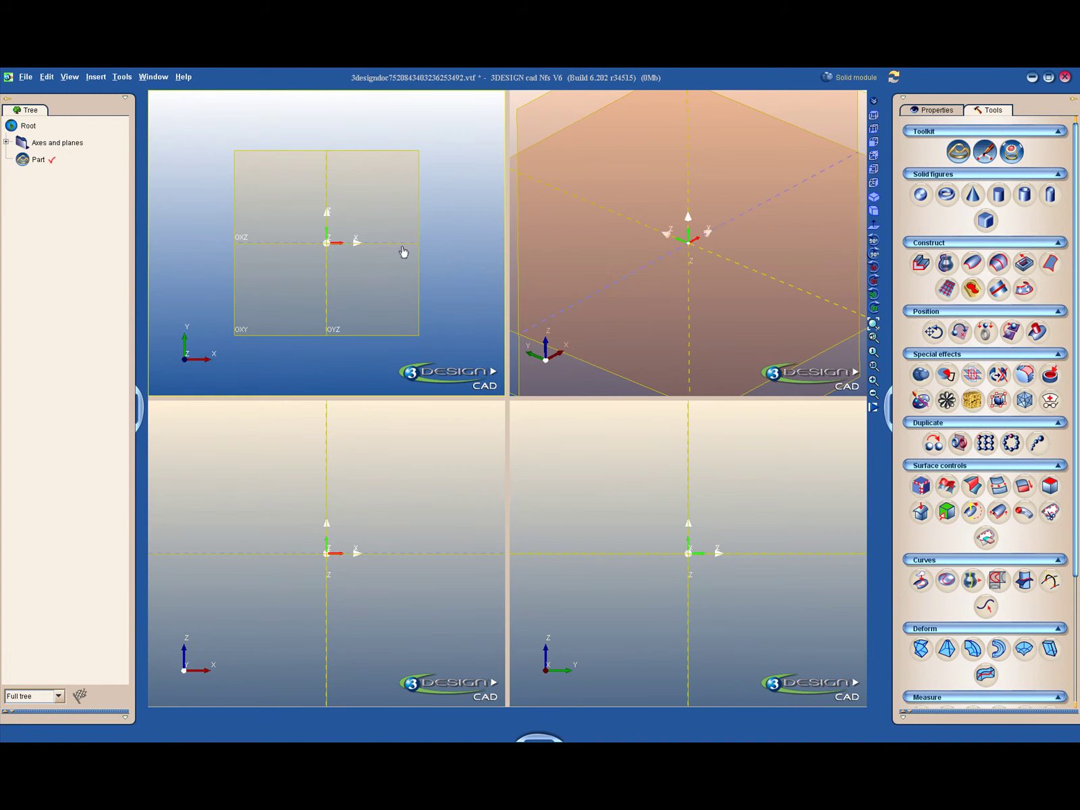
pyautogui.moveTo(419, 295)
pyautogui.mouseDown(button='middle')
pyautogui.moveTo(402, 290)
pyautogui.moveTo(434, 313)
pyautogui.mouseUp(button='middle')
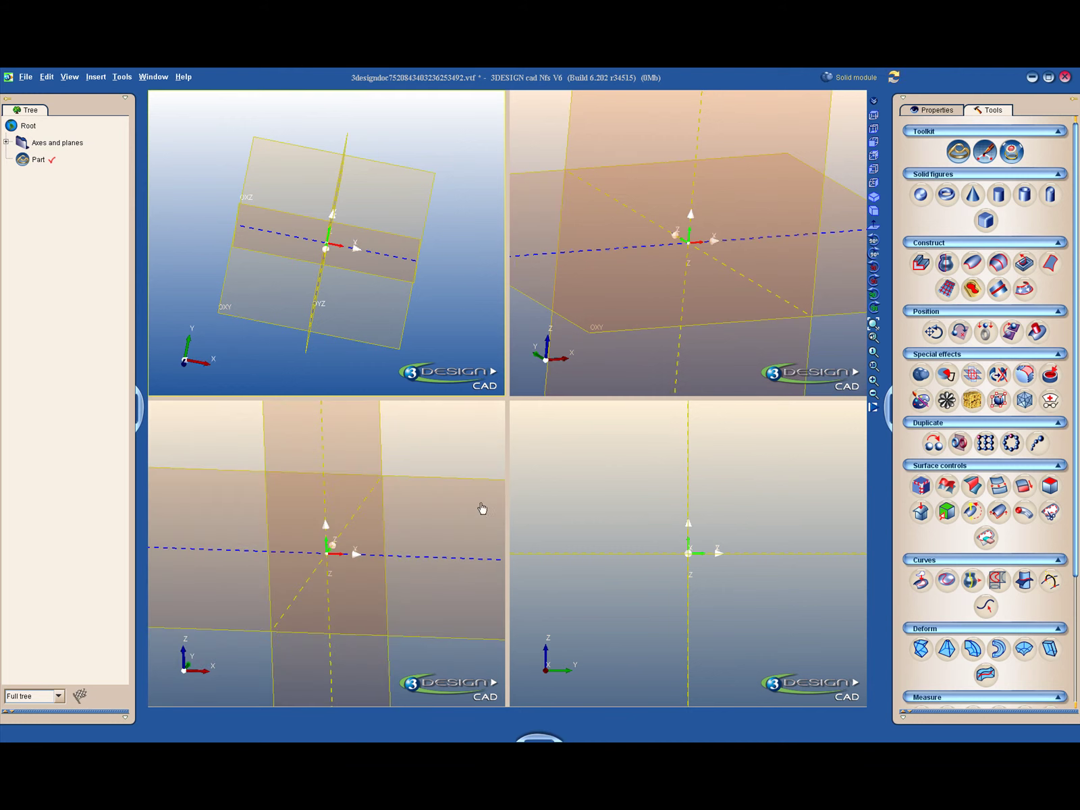
# Try the two horizontal viewport layout, and switch to the two vertical viewport layout.
pyautogui.click(69, 76)
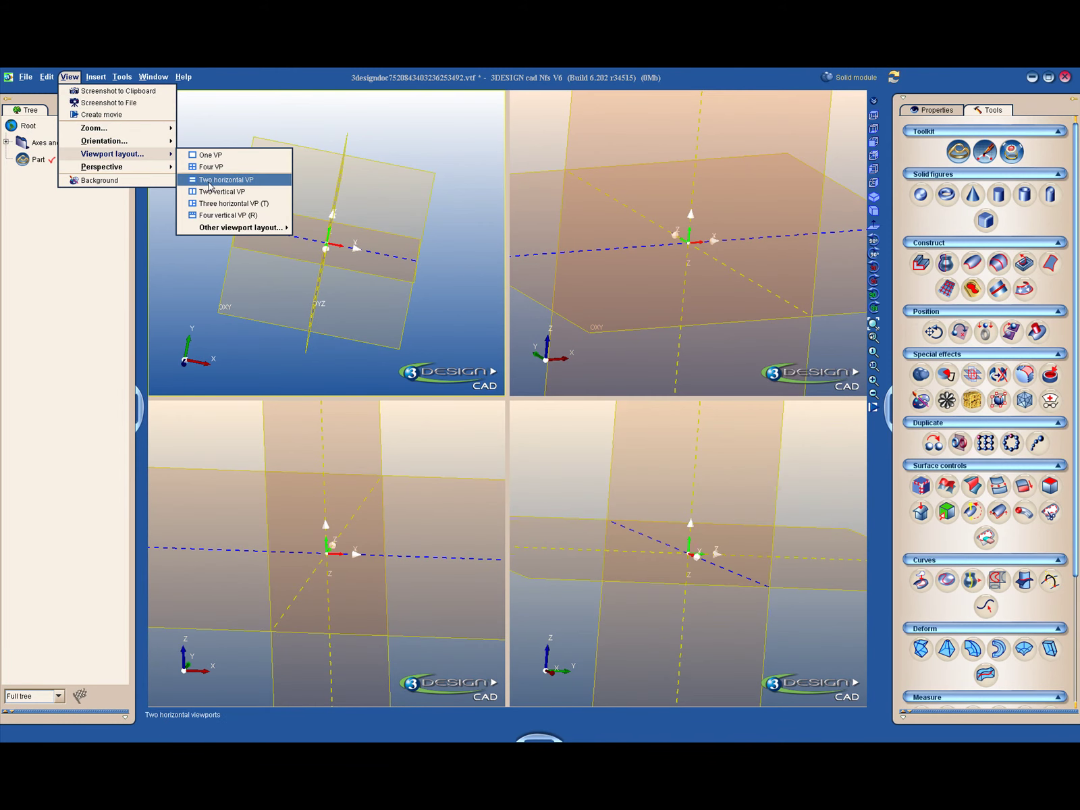
pyautogui.click(212, 181)
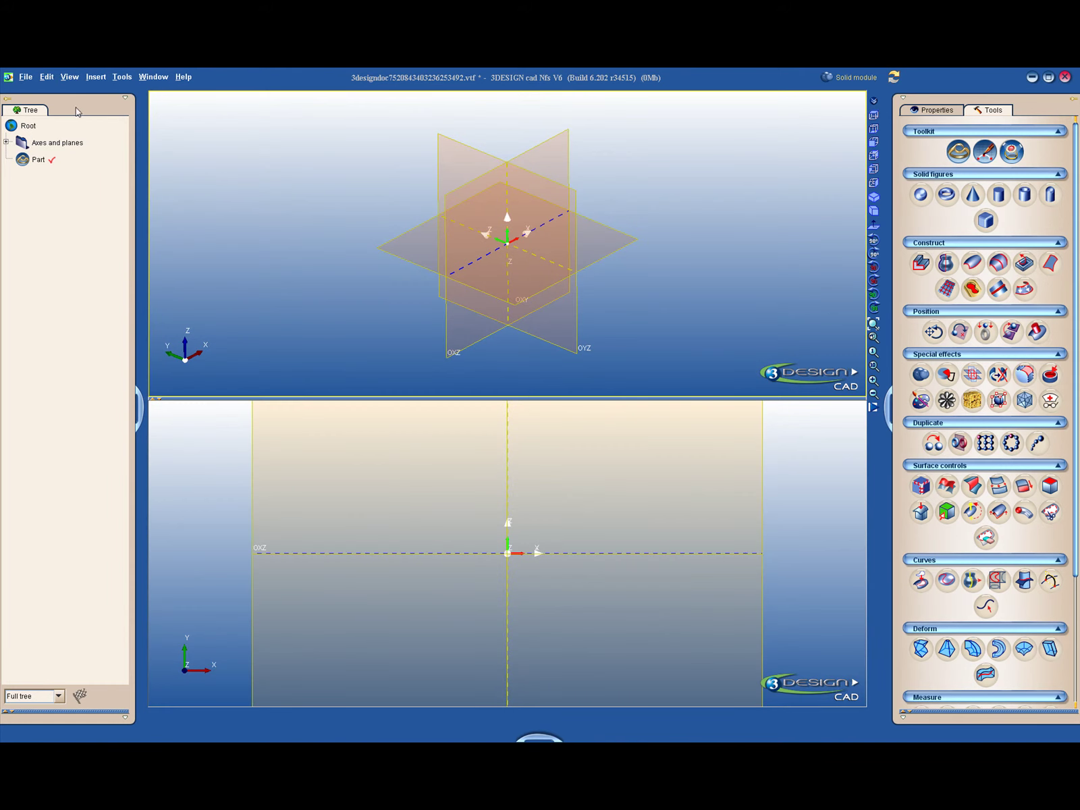
pyautogui.click(73, 77)
pyautogui.moveTo(166, 167)
pyautogui.moveTo(112, 154)
pyautogui.click(203, 191)
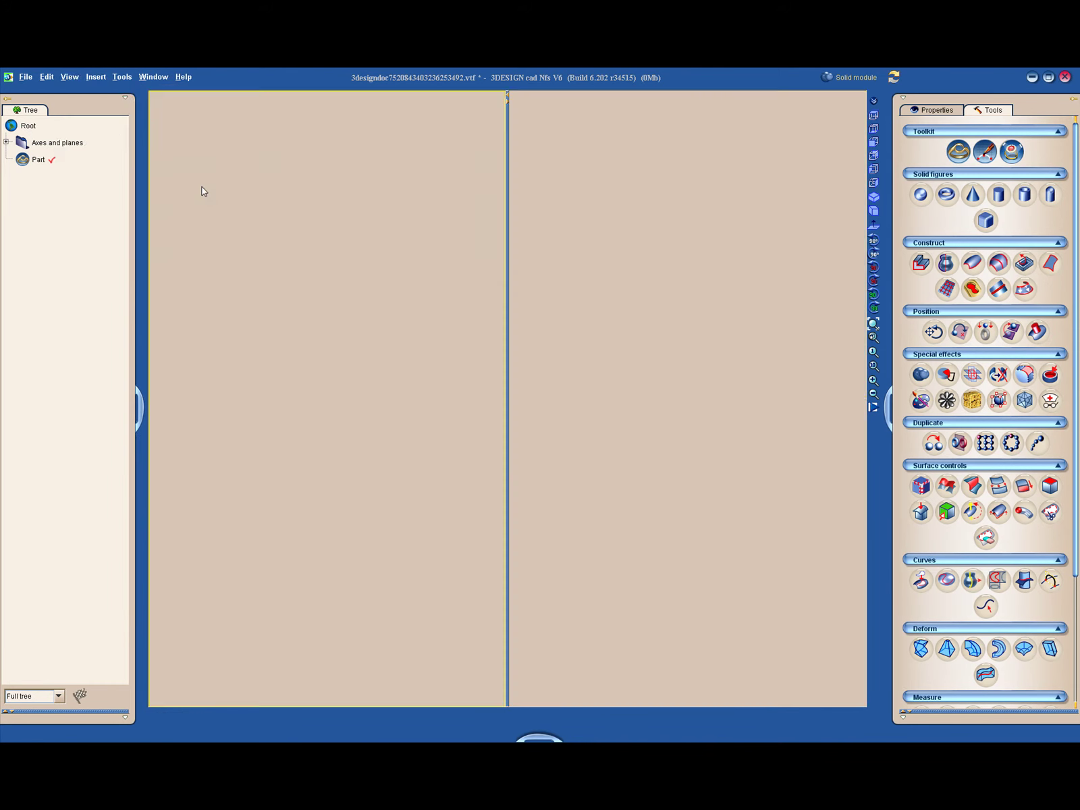
# Try the three horizontal viewport layout (T), and switch to the four vertical viewport layout (R).
pyautogui.click(70, 77)
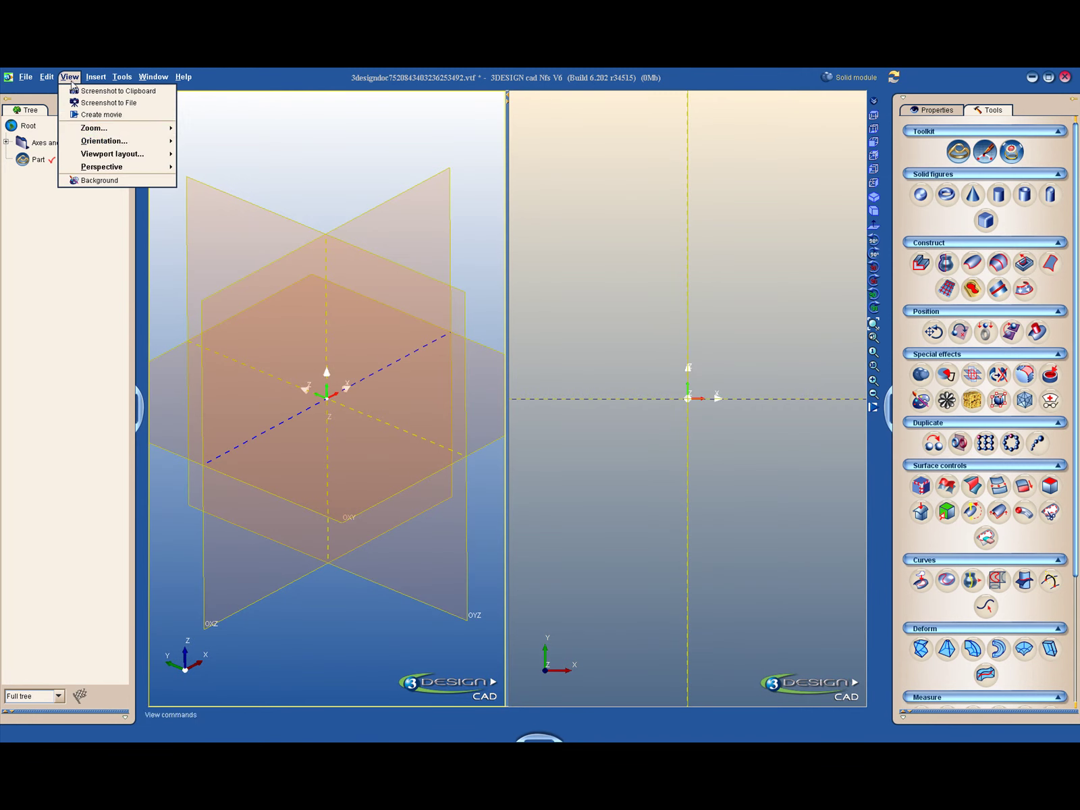
pyautogui.moveTo(118, 159)
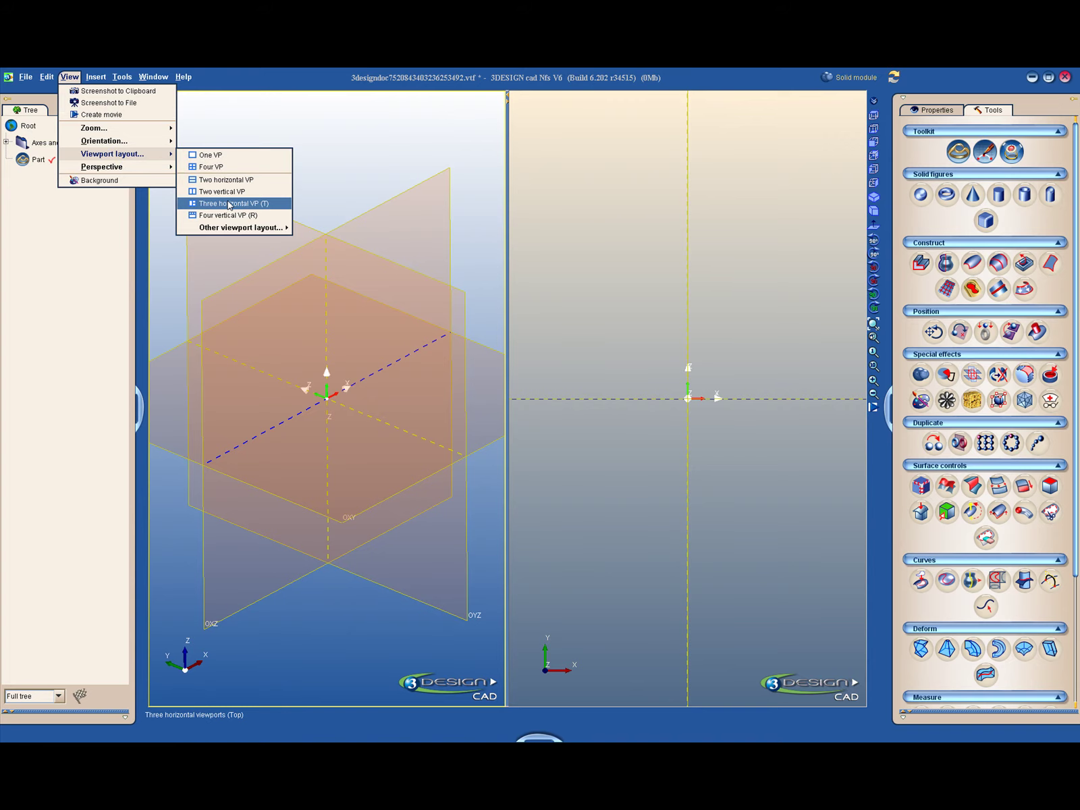
pyautogui.click(229, 203)
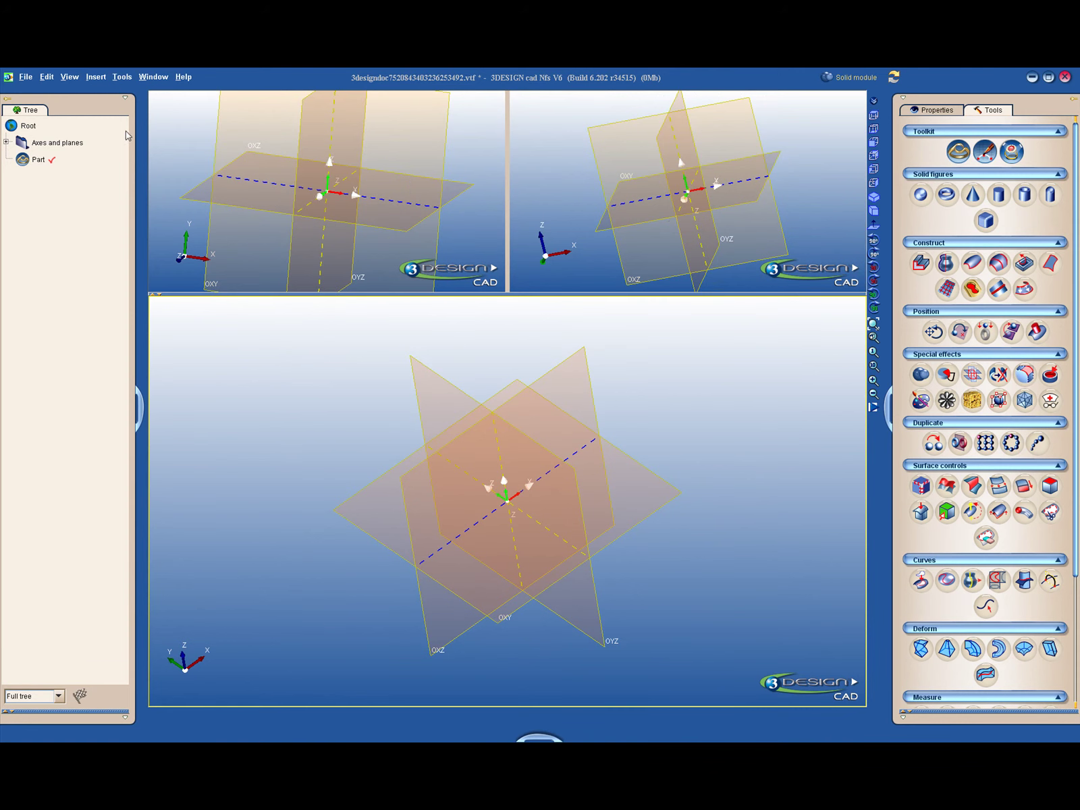
pyautogui.click(70, 76)
pyautogui.moveTo(125, 154)
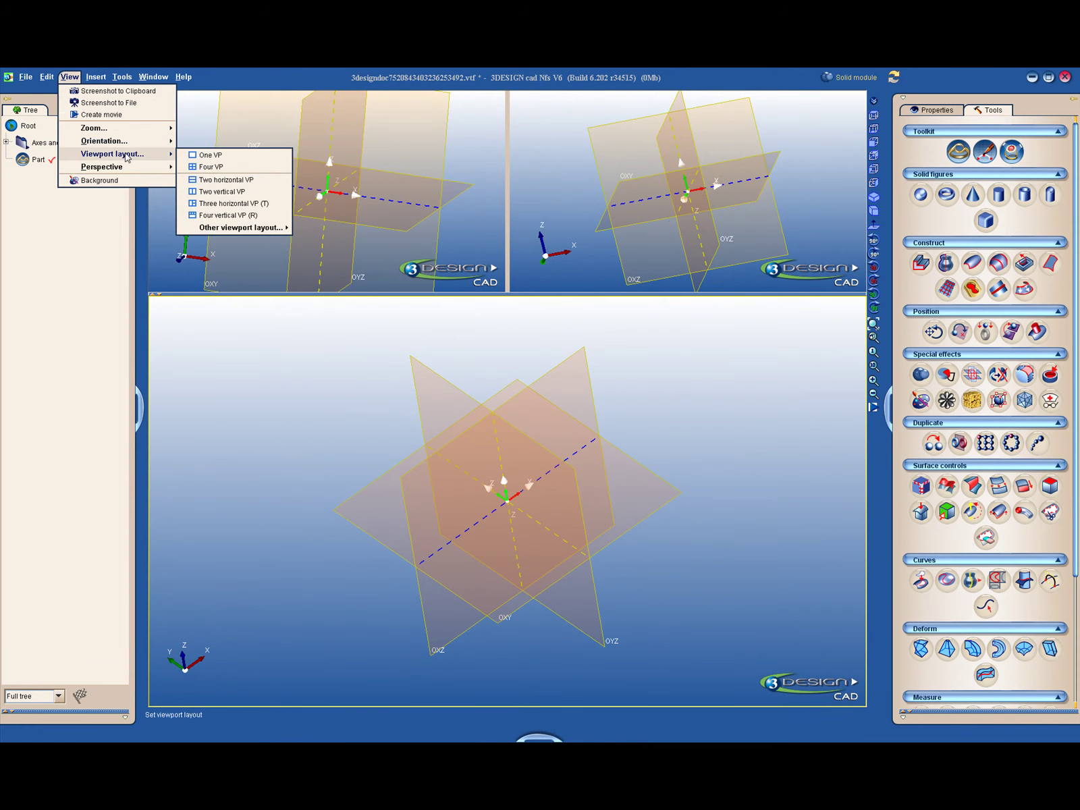
pyautogui.click(223, 214)
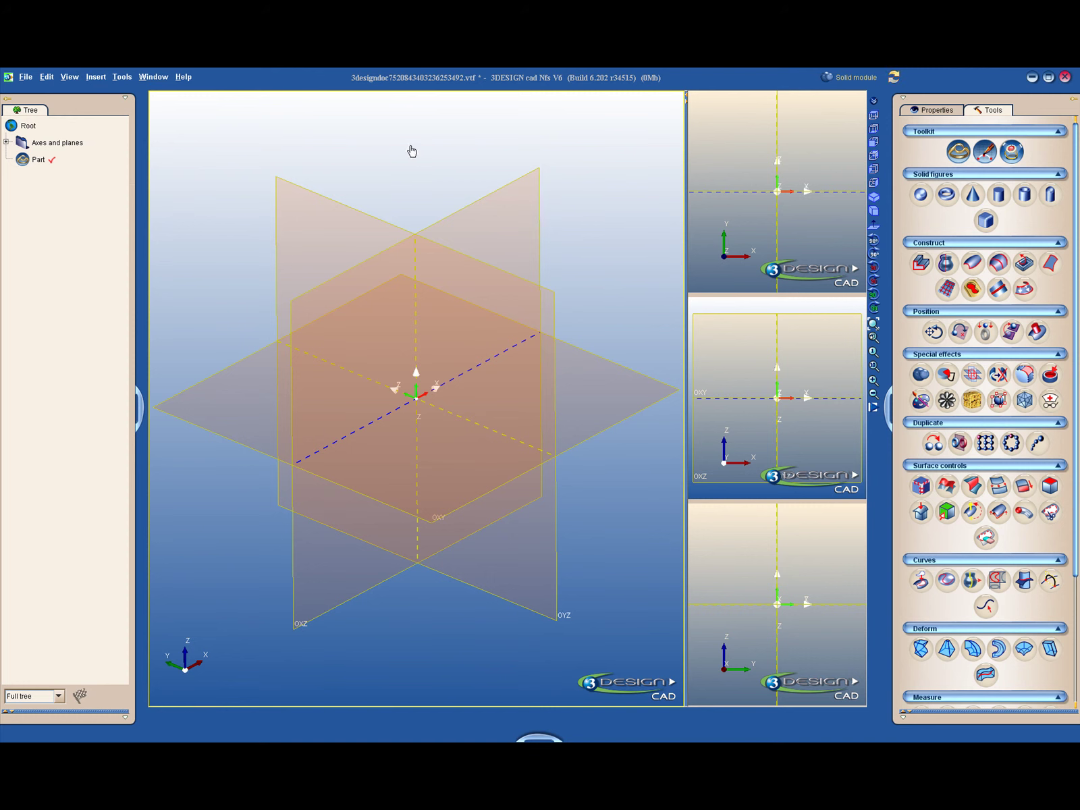
# Return the workspace to a single viewport.
pyautogui.click(70, 76)
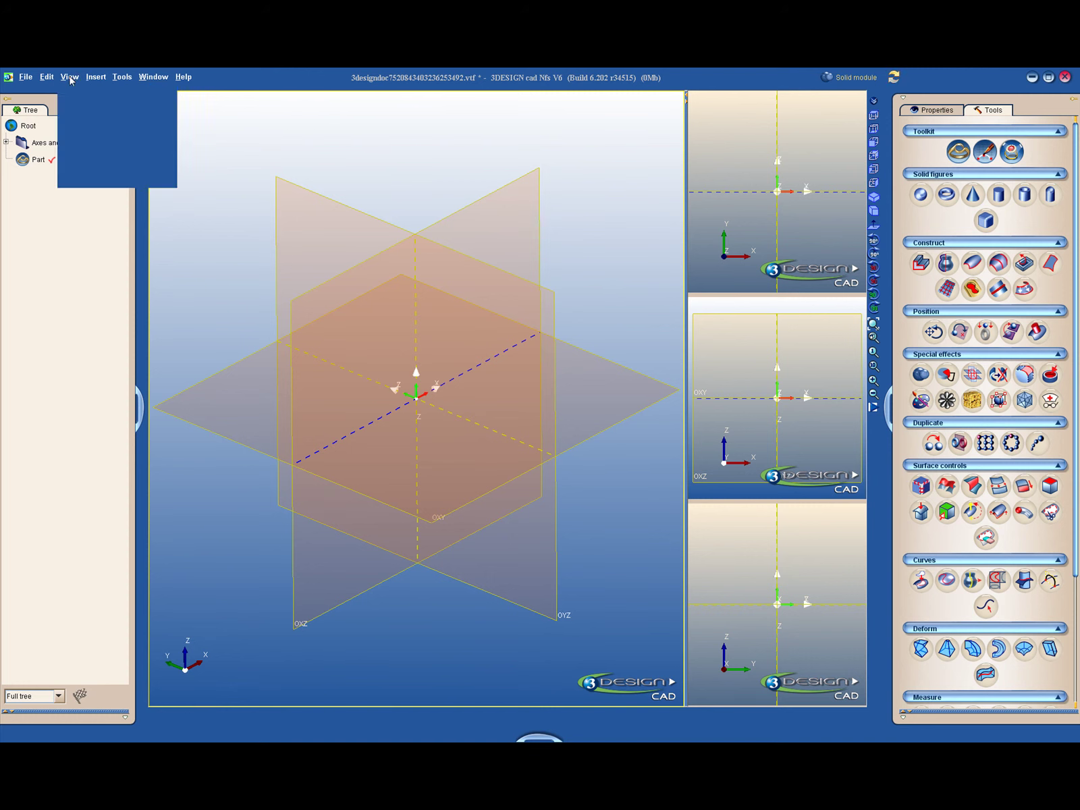
pyautogui.moveTo(102, 160)
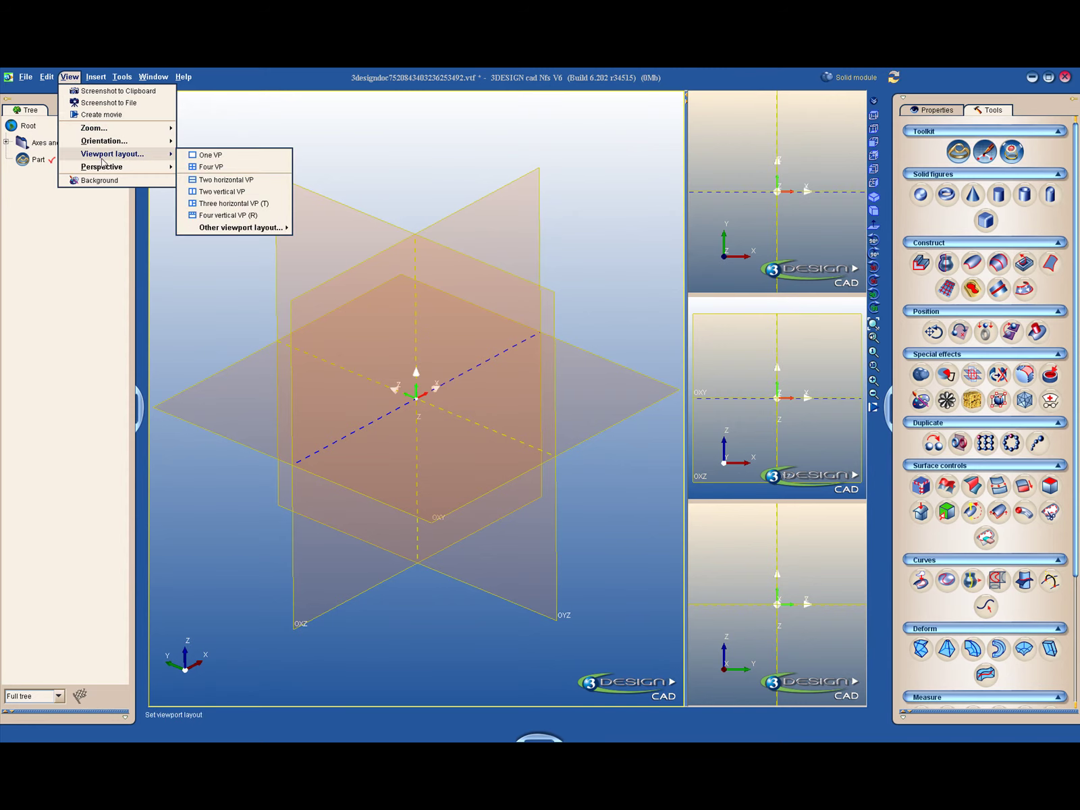
pyautogui.click(207, 157)
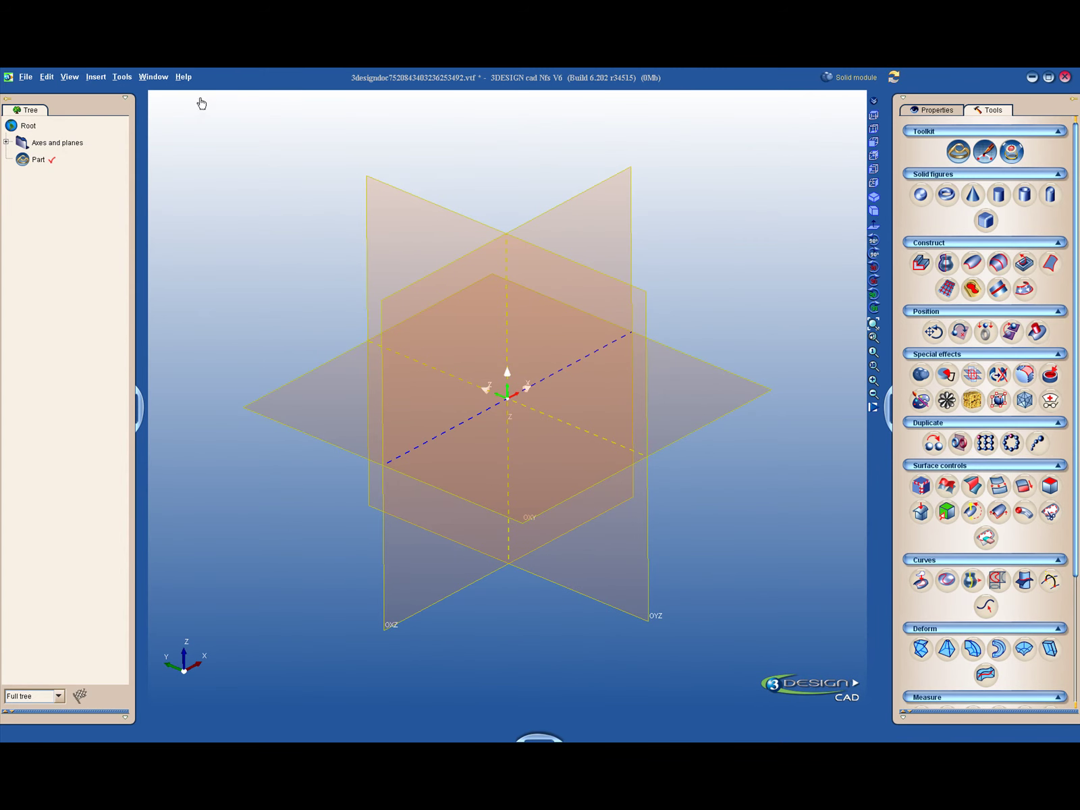
# Open the background colour settings, reset them to default, and set the upper gradient colour to white.
pyautogui.click(72, 78)
pyautogui.moveTo(86, 81)
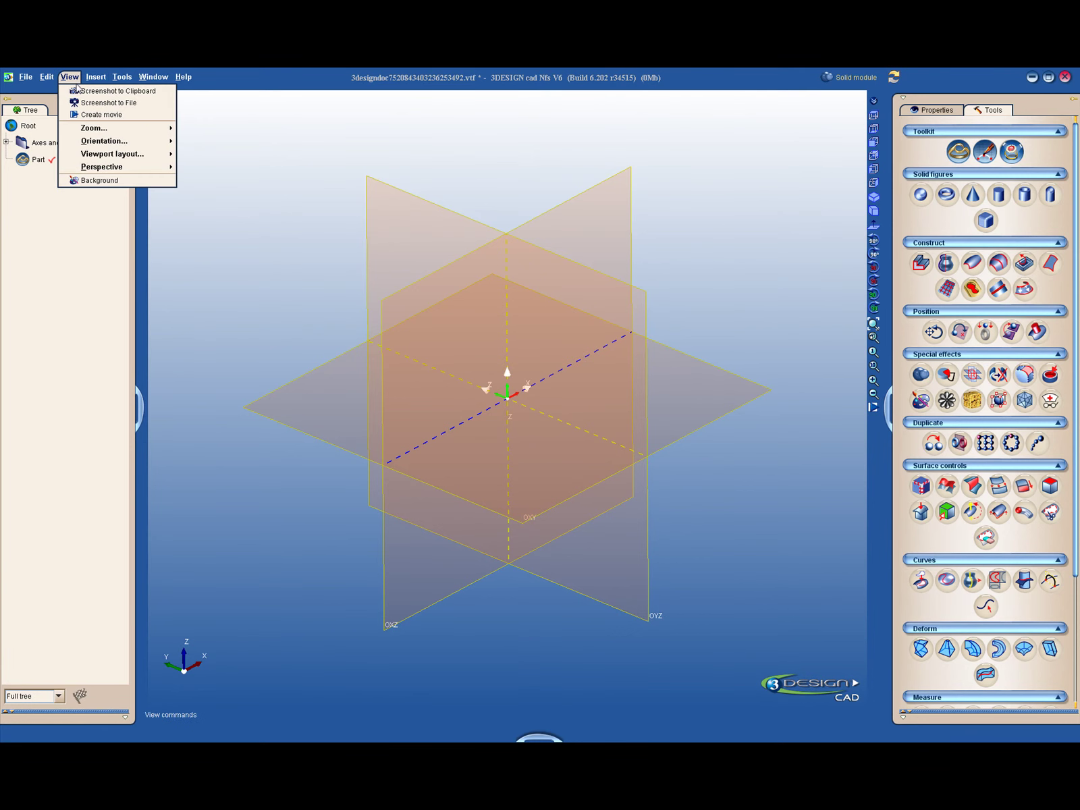
pyautogui.click(101, 181)
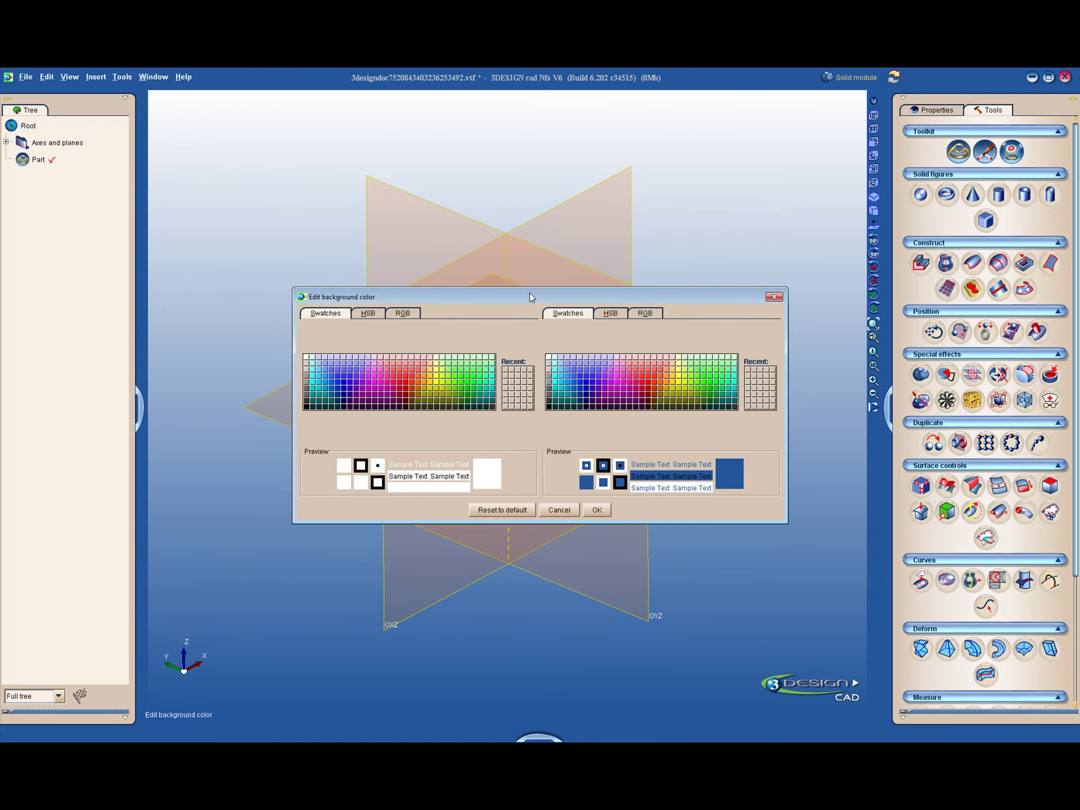
pyautogui.moveTo(530, 297); pyautogui.dragTo(521, 348)
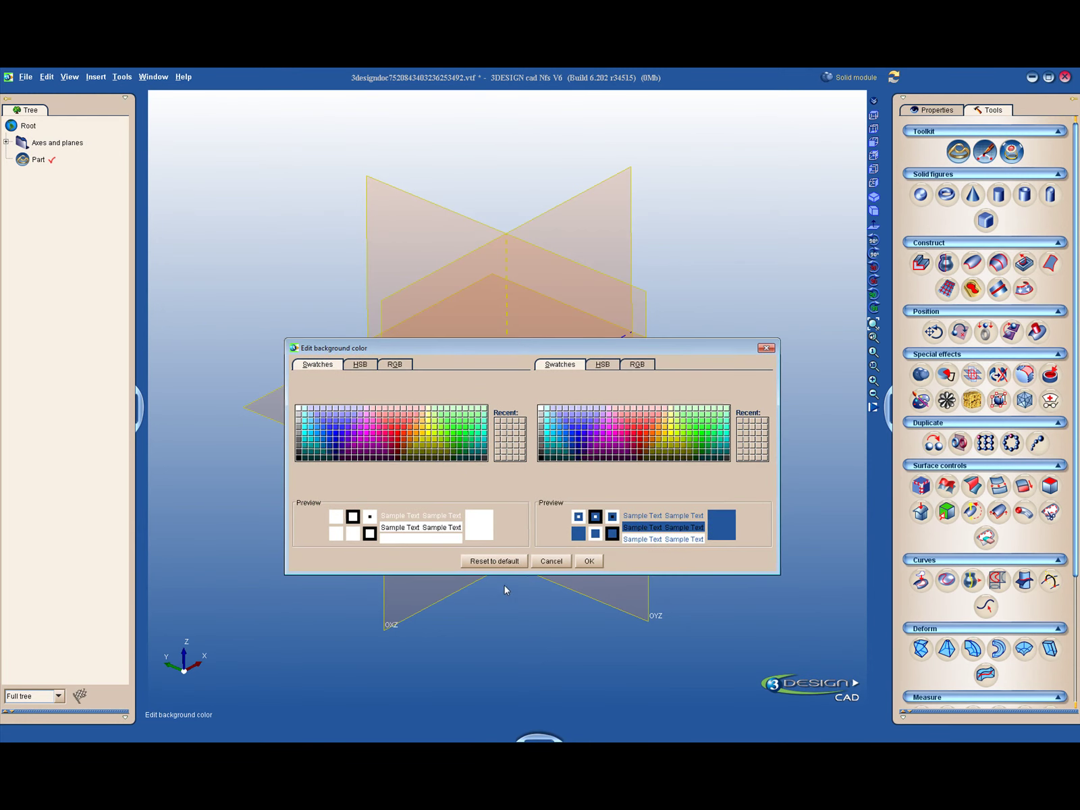
pyautogui.click(495, 562)
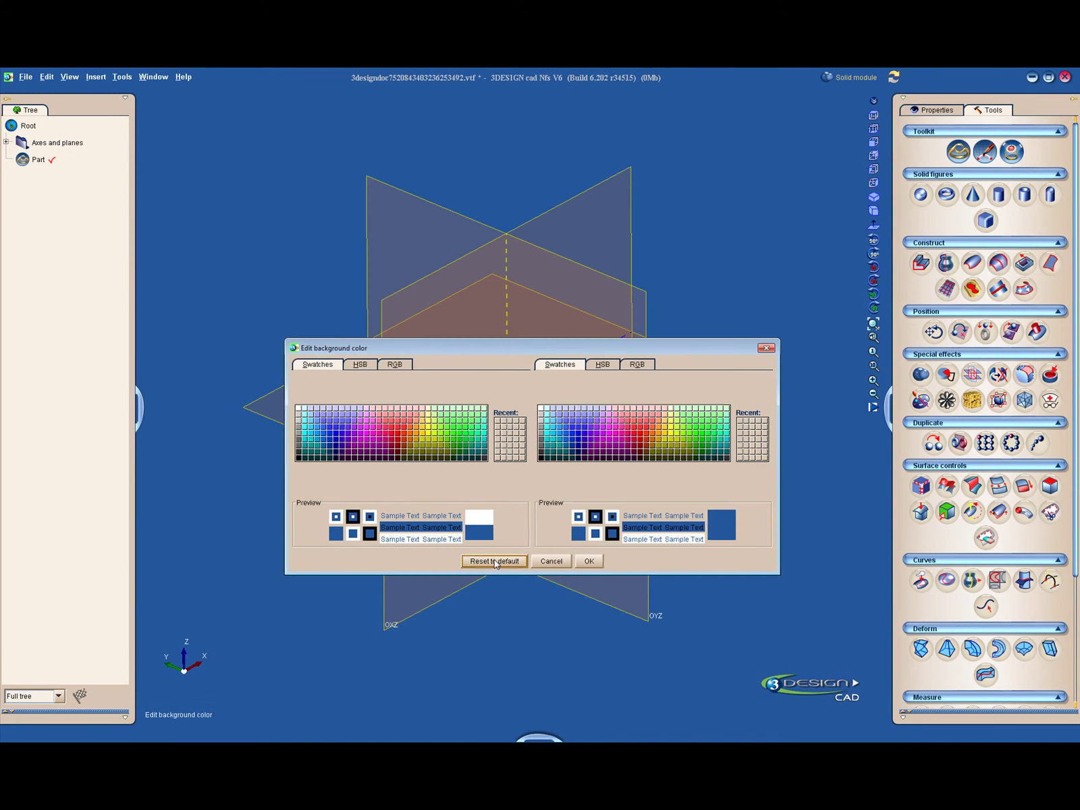
pyautogui.moveTo(538, 350); pyautogui.dragTo(586, 361)
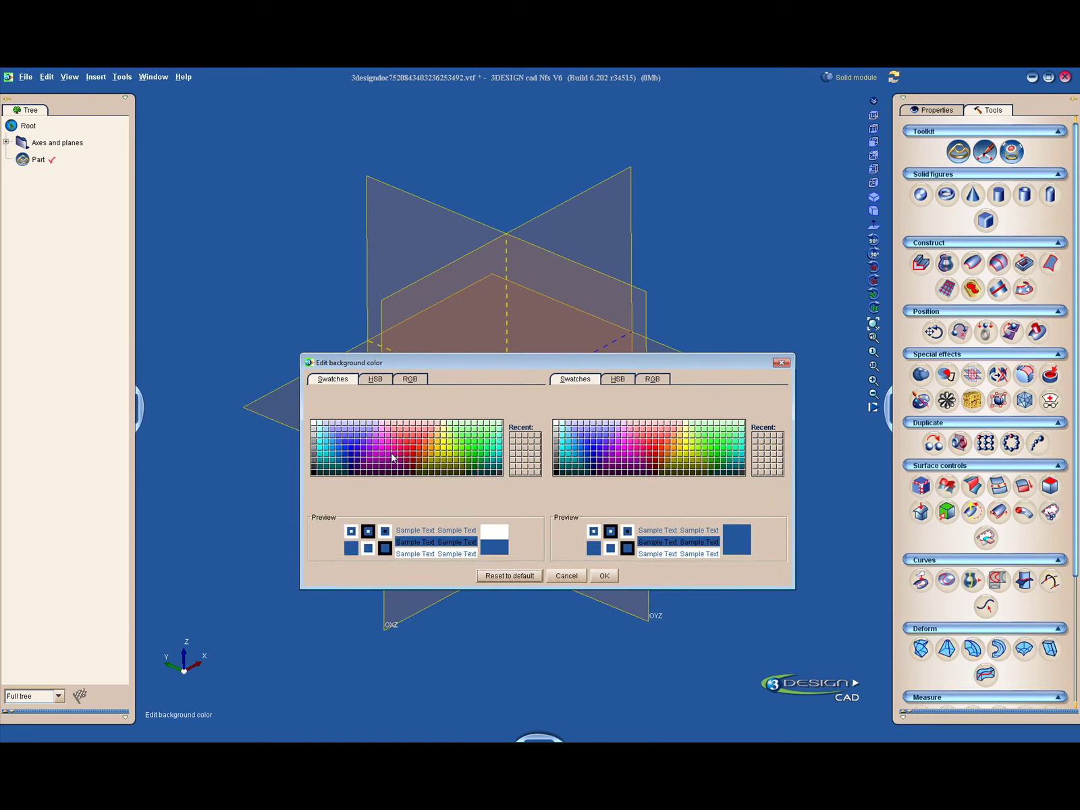
pyautogui.click(314, 427)
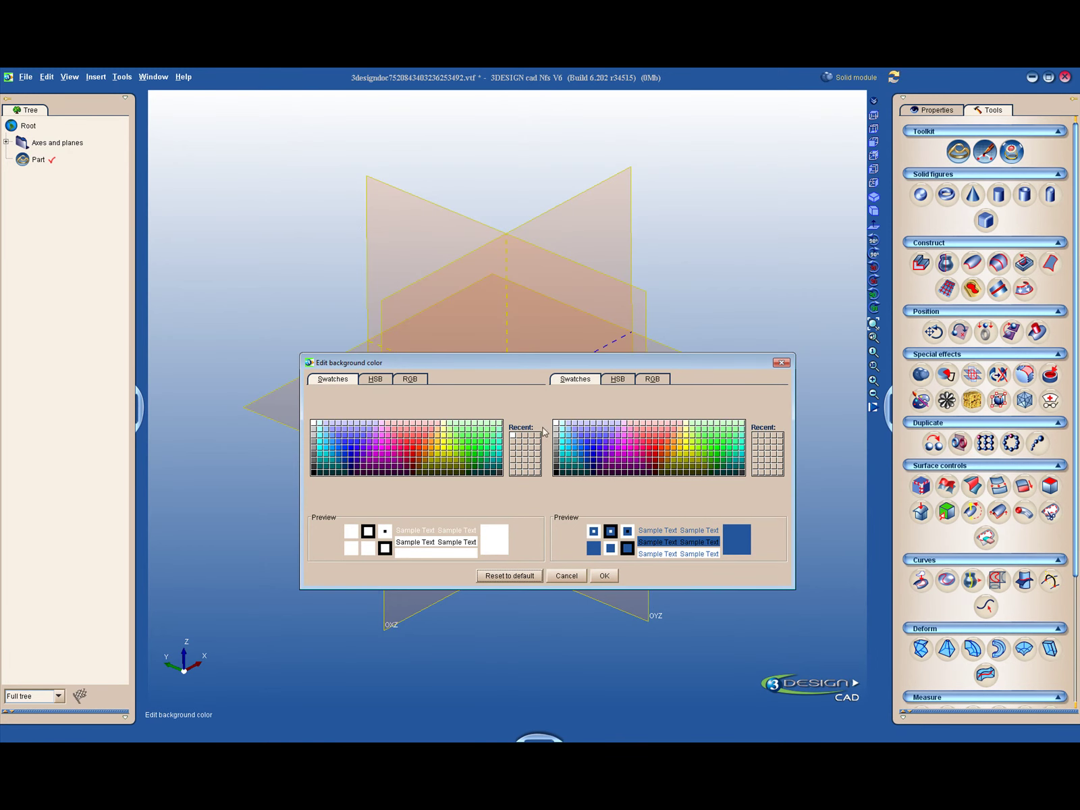
# Try several swatches for the lower background gradient colour, including light red, ending on a medium blue.
pyautogui.click(723, 425)
pyautogui.click(652, 455)
pyautogui.click(653, 447)
pyautogui.click(620, 446)
pyautogui.click(587, 436)
pyautogui.click(612, 427)
pyautogui.click(654, 446)
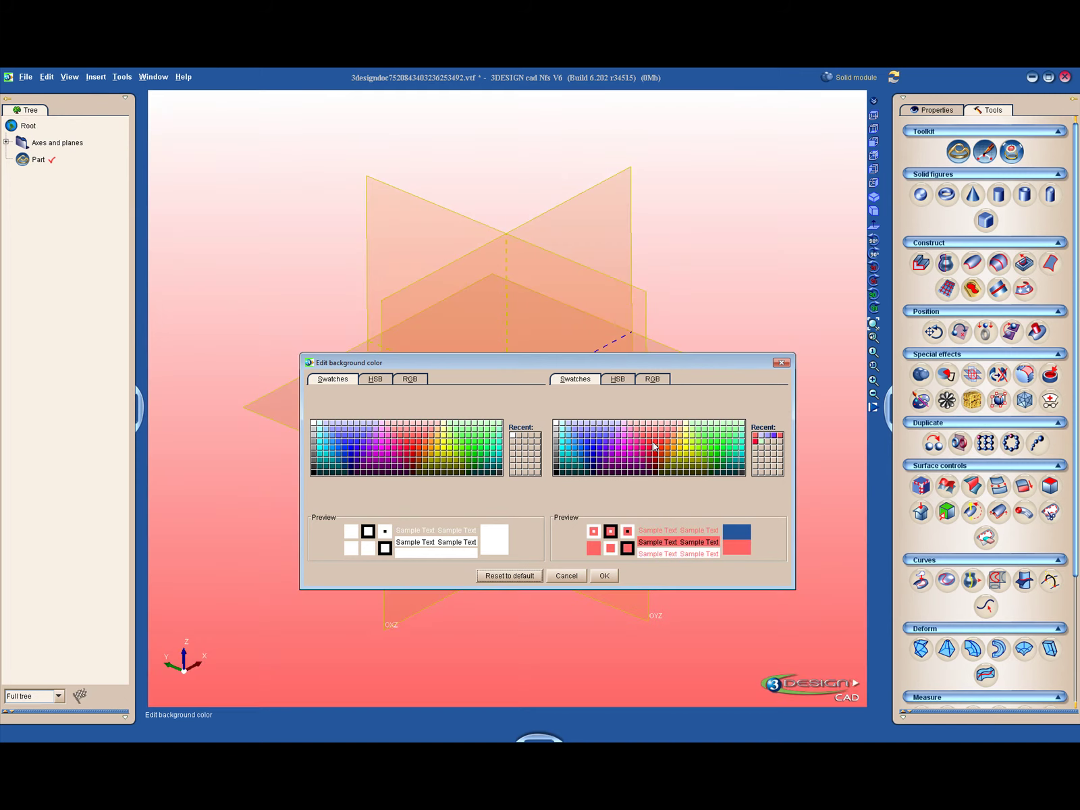
pyautogui.click(585, 439)
# Reset the background colours to default and apply a gradient with white above and grey below.
pyautogui.moveTo(513, 363); pyautogui.dragTo(615, 376)
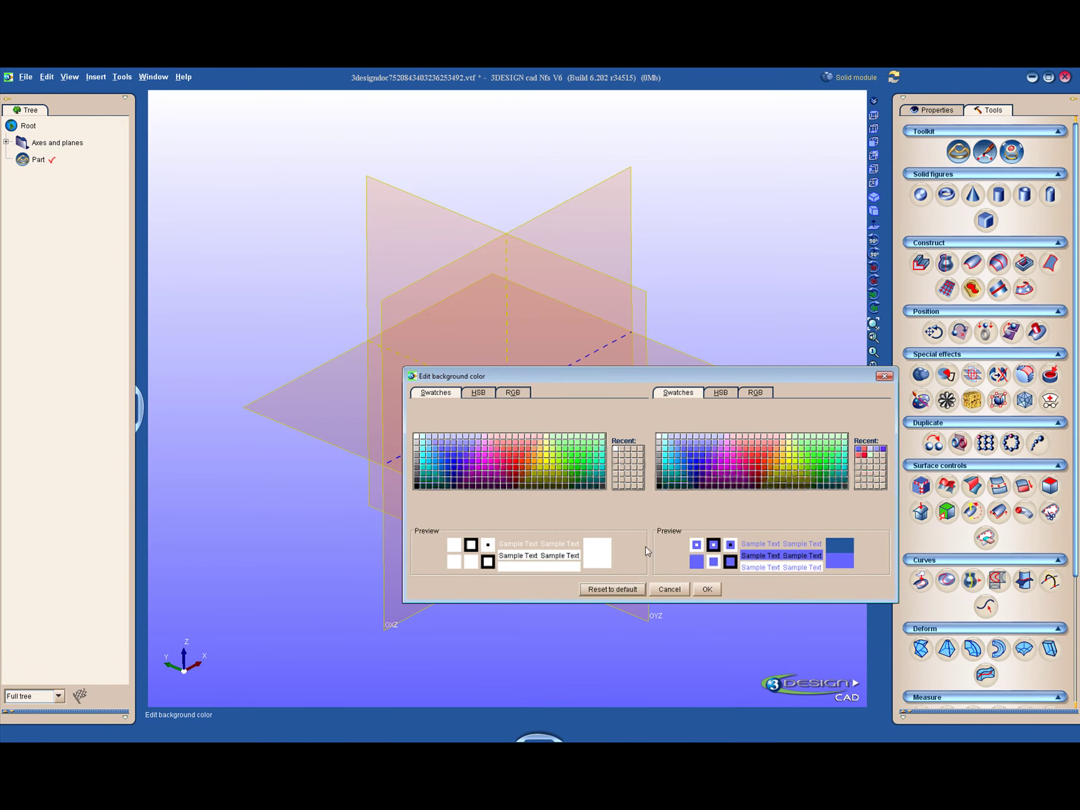
pyautogui.click(612, 590)
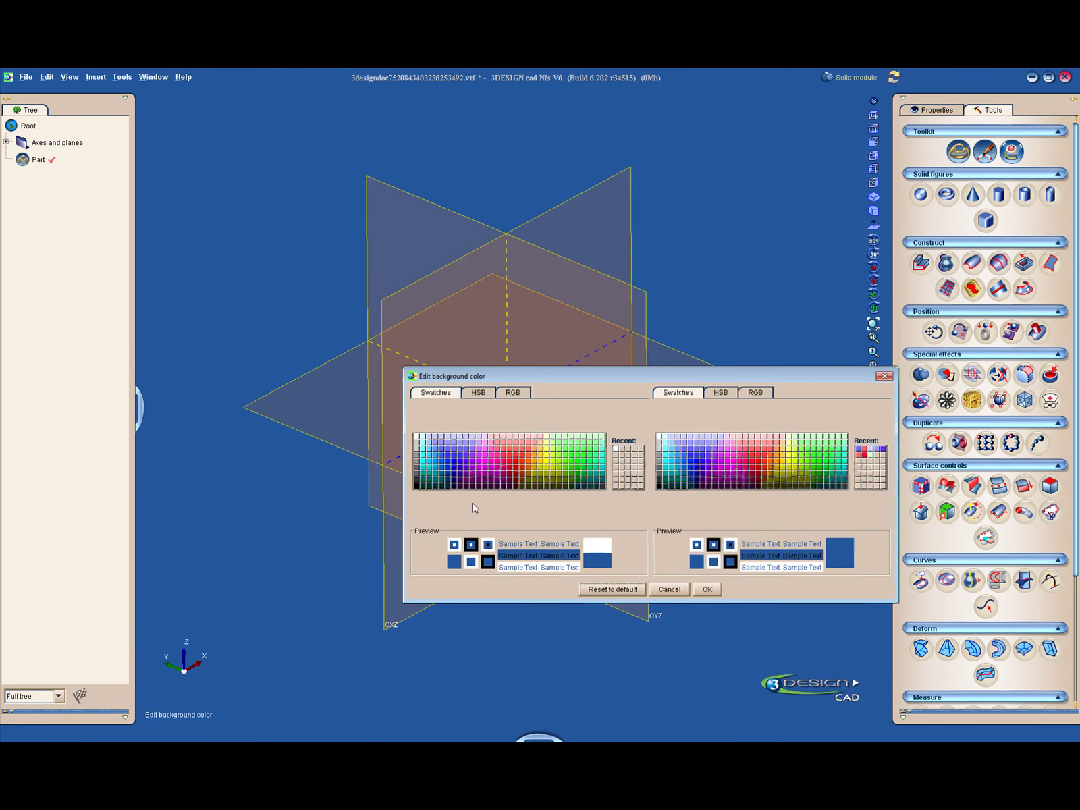
pyautogui.click(416, 437)
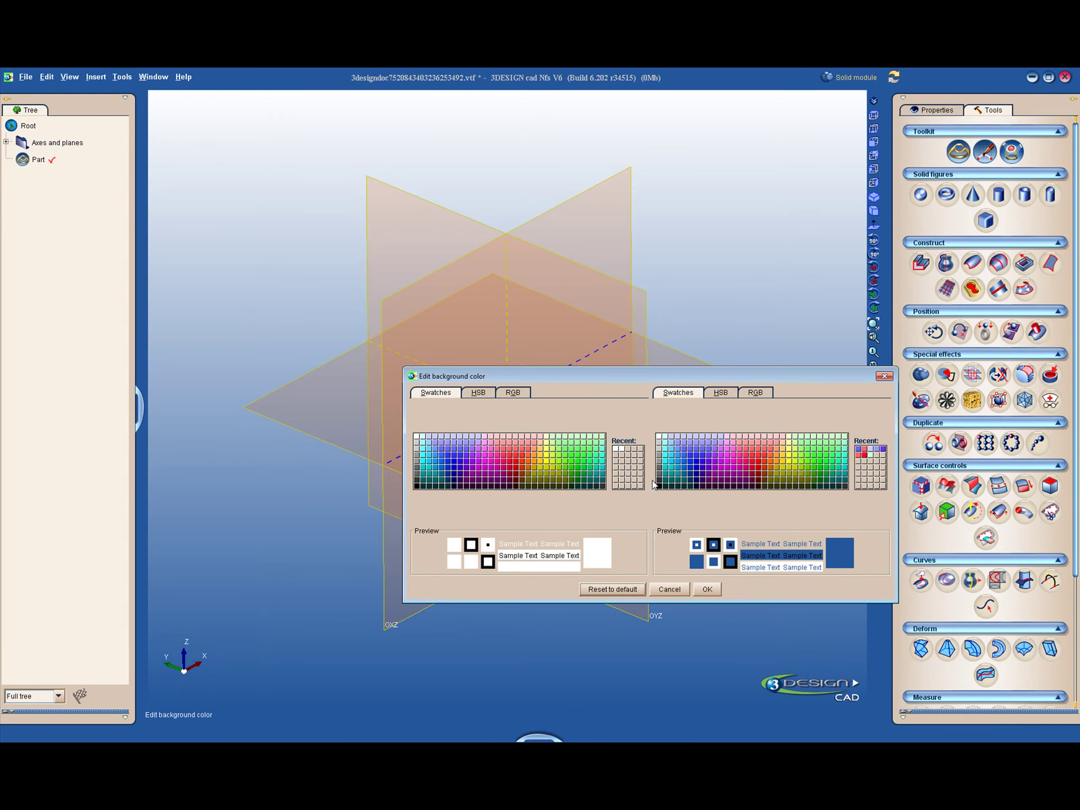
pyautogui.click(660, 461)
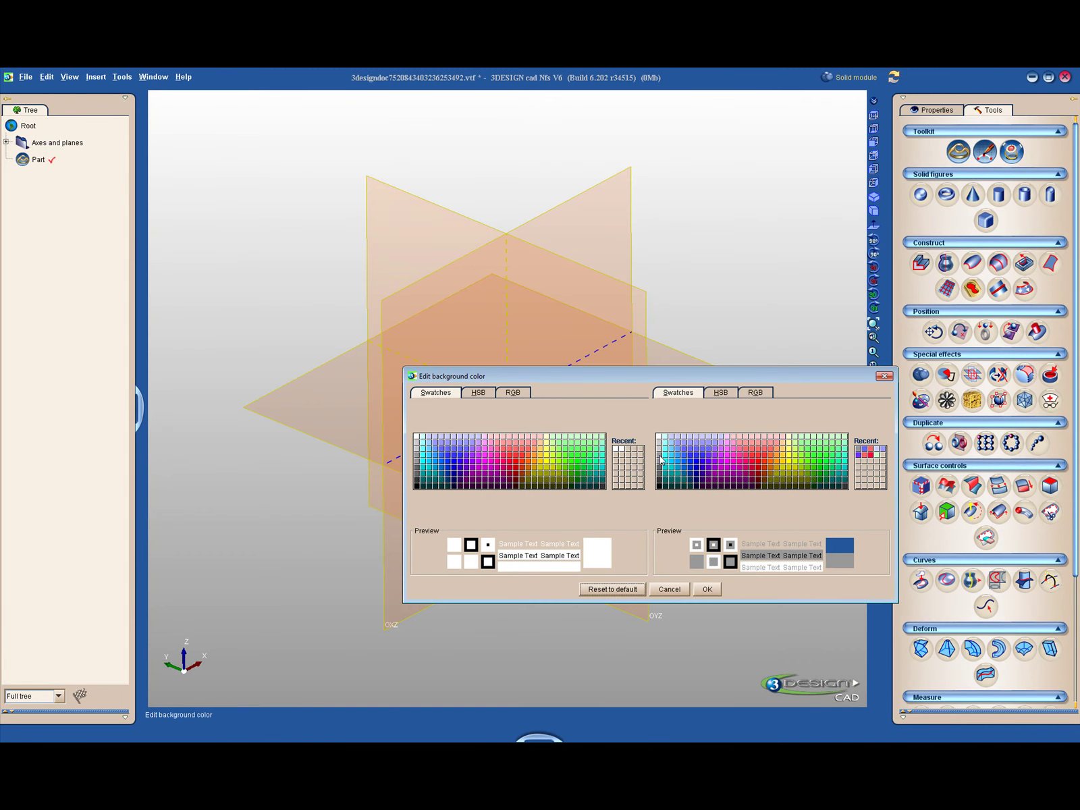
pyautogui.moveTo(624, 377); pyautogui.dragTo(538, 311)
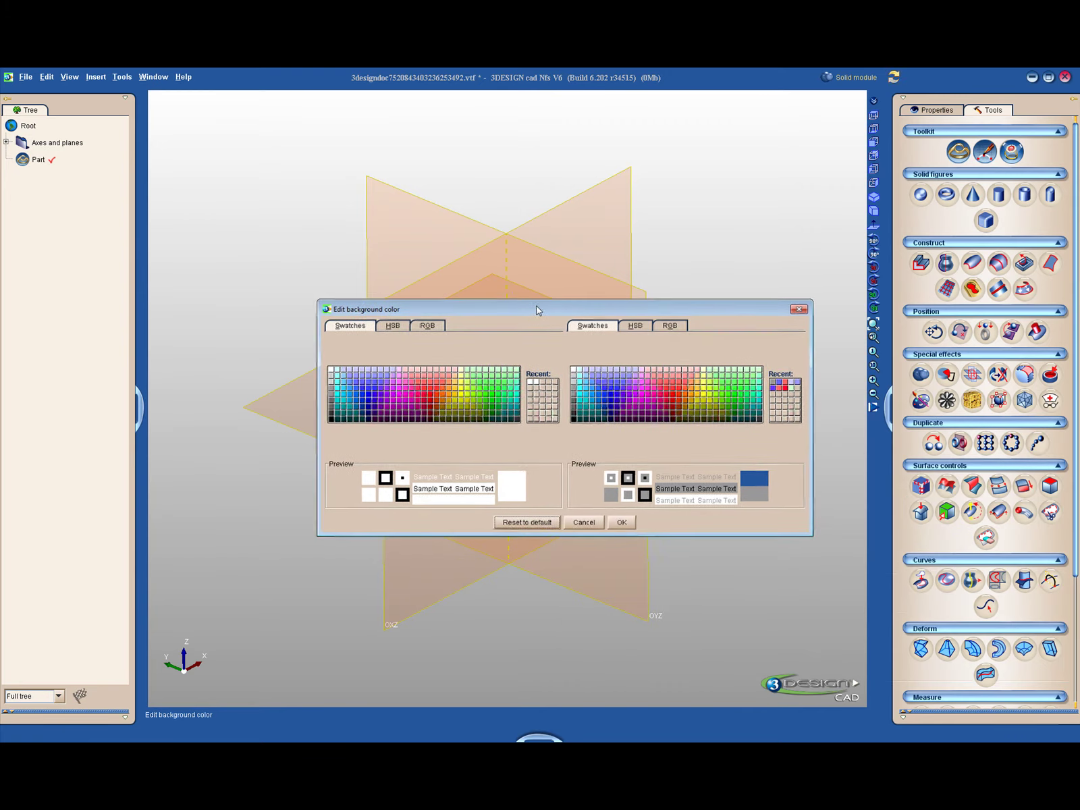
pyautogui.click(622, 523)
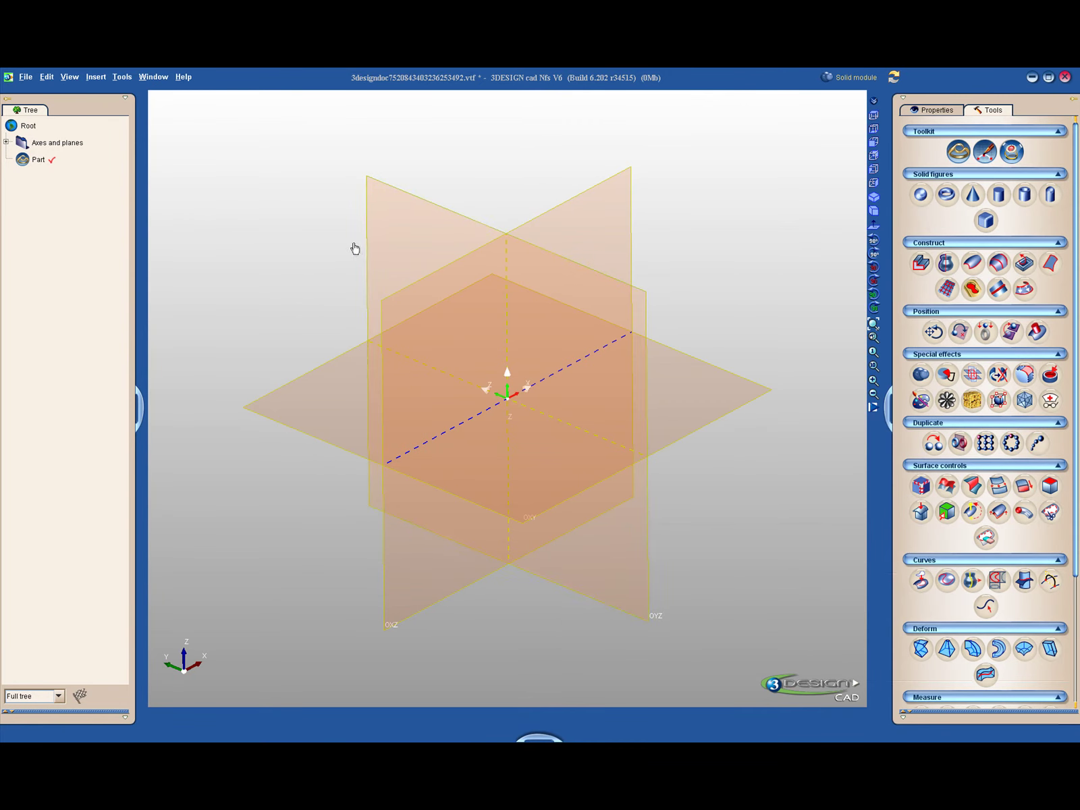
# Widen the model tree area and split it to show the Properties section beneath the tree.
pyautogui.scroll(-1, 367, 248)
pyautogui.scroll(1, 371, 248)
pyautogui.moveTo(141, 420); pyautogui.dragTo(183, 421)
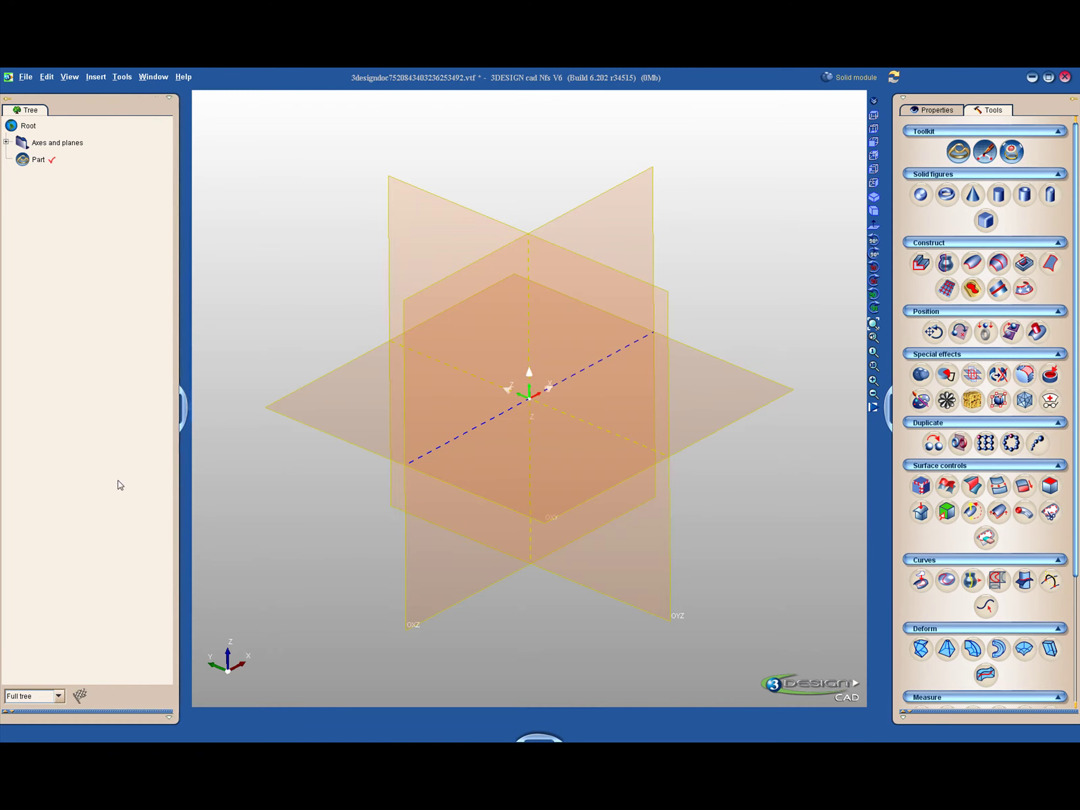
pyautogui.click(4, 714)
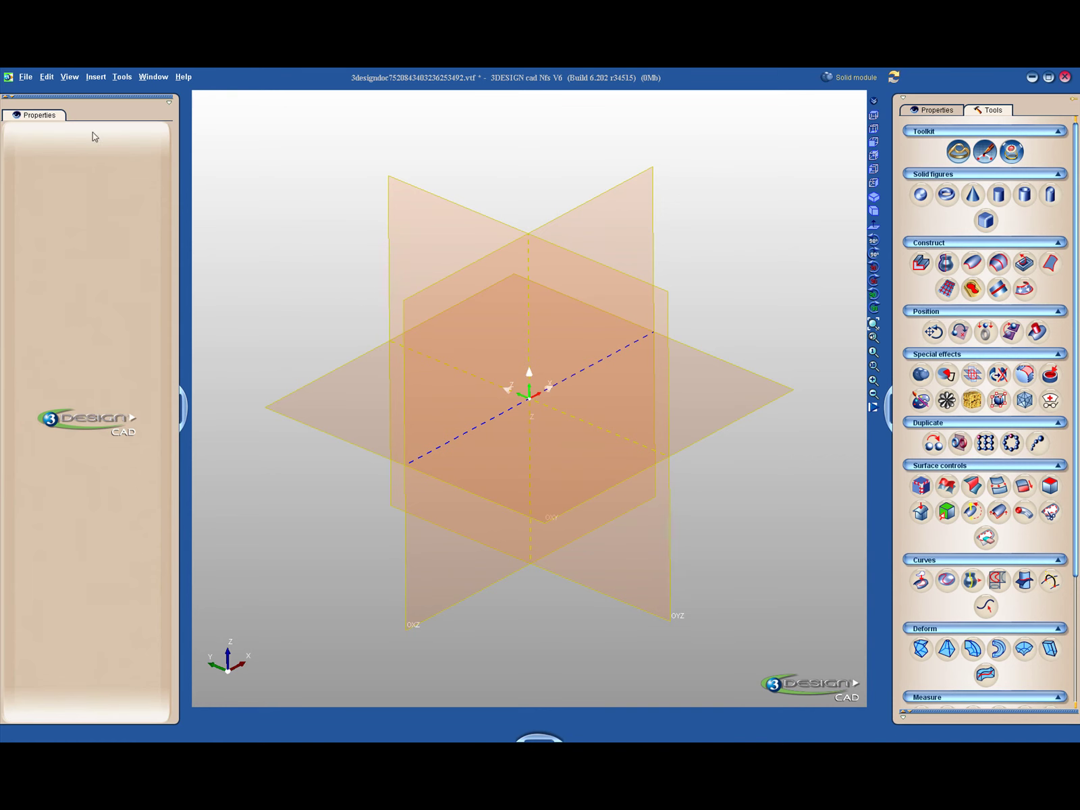
pyautogui.moveTo(57, 95); pyautogui.dragTo(57, 381)
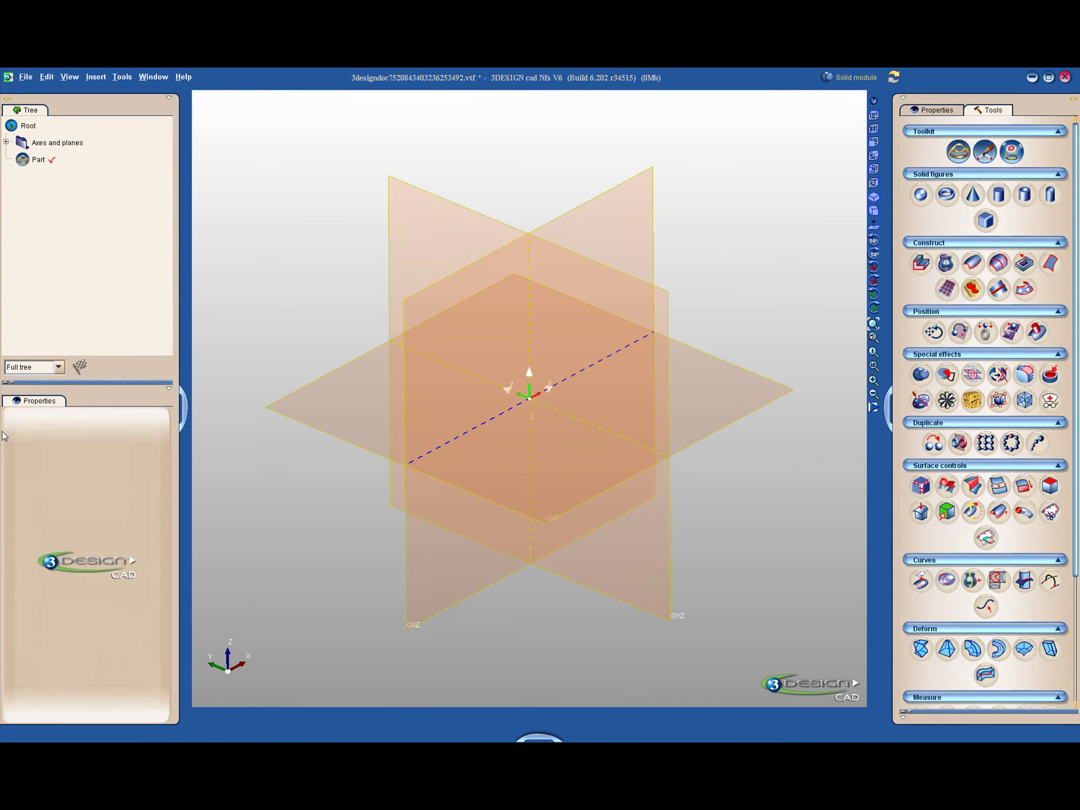
# Start a Sphere solid and collapse the extra Properties section beneath the model tree.
pyautogui.click(921, 194)
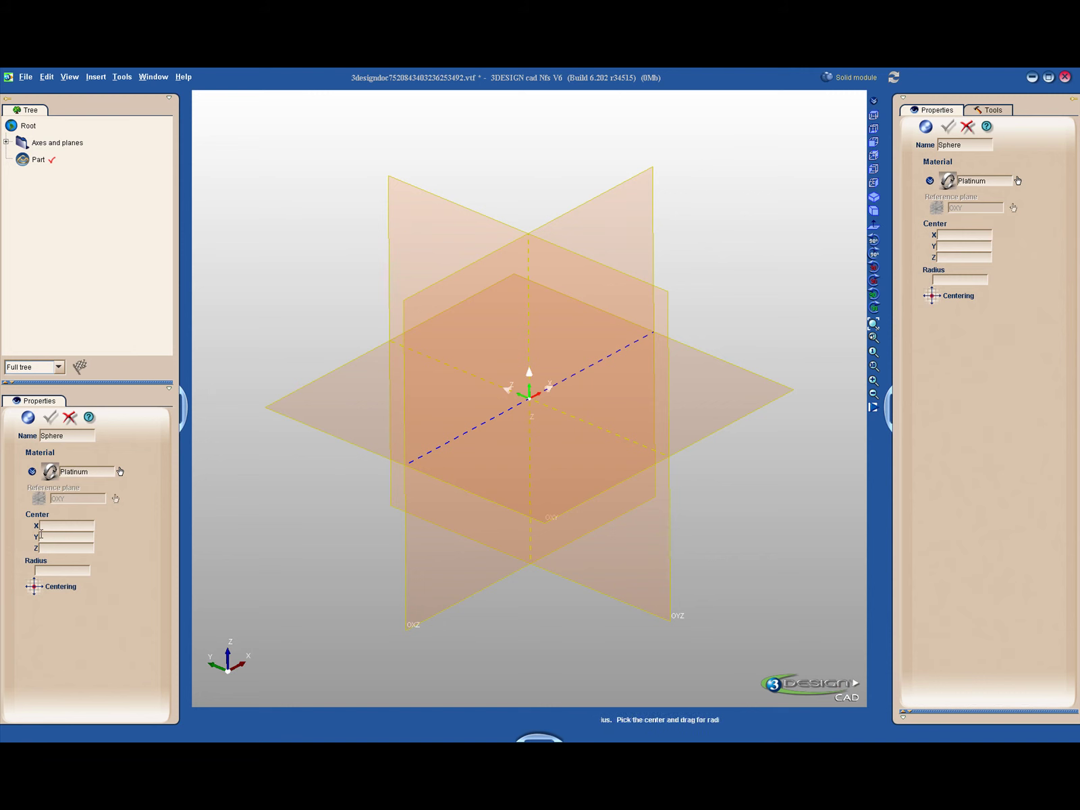
pyautogui.click(13, 383)
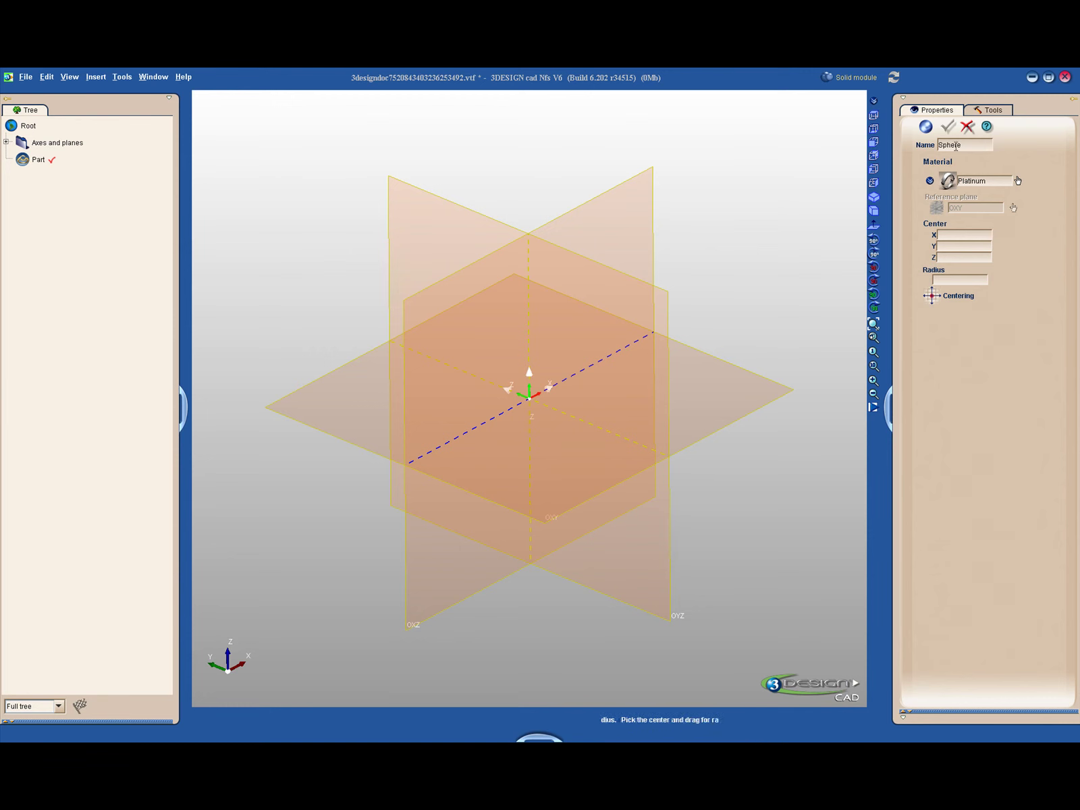
# Remove the Properties editor beside the Tools and expand the Properties section beneath the model tree.
pyautogui.click(984, 113)
pyautogui.click(944, 112)
pyautogui.click(983, 113)
pyautogui.click(944, 112)
pyautogui.click(966, 113)
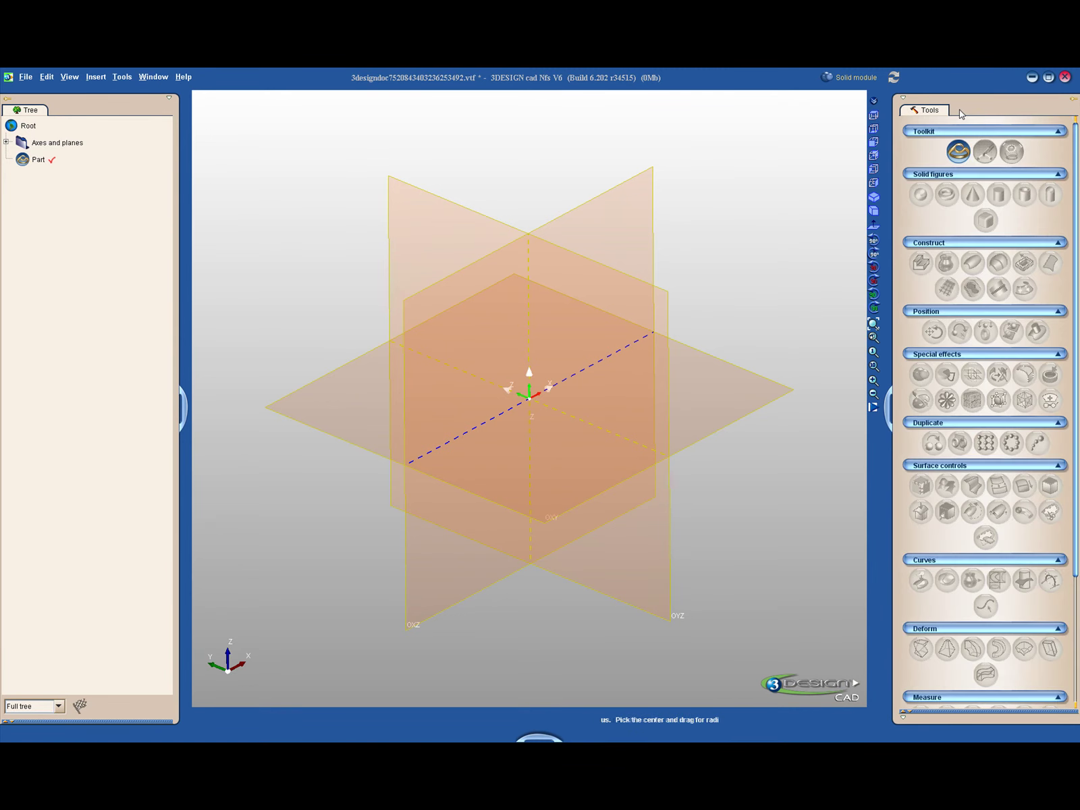
pyautogui.click(5, 722)
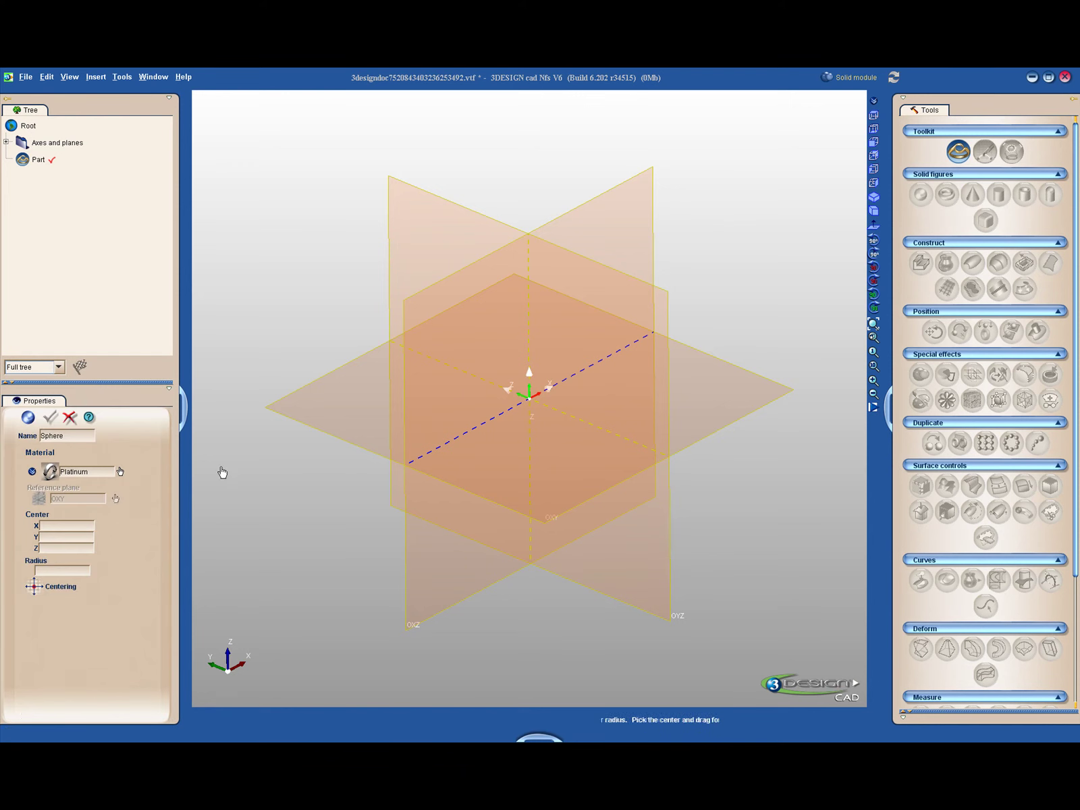
# Draw a platinum sphere with a radius of about 11.4 mm, center it on the origin and validate it.
pyautogui.moveTo(475, 394); pyautogui.dragTo(542, 419)
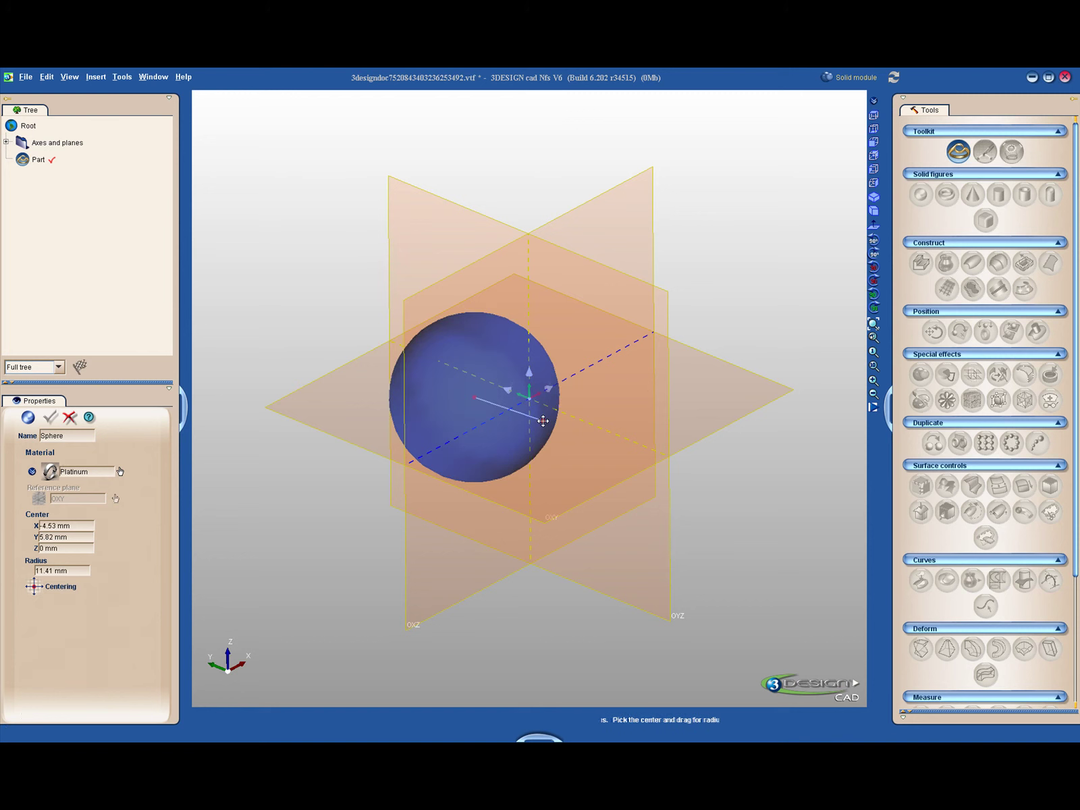
pyautogui.click(42, 587)
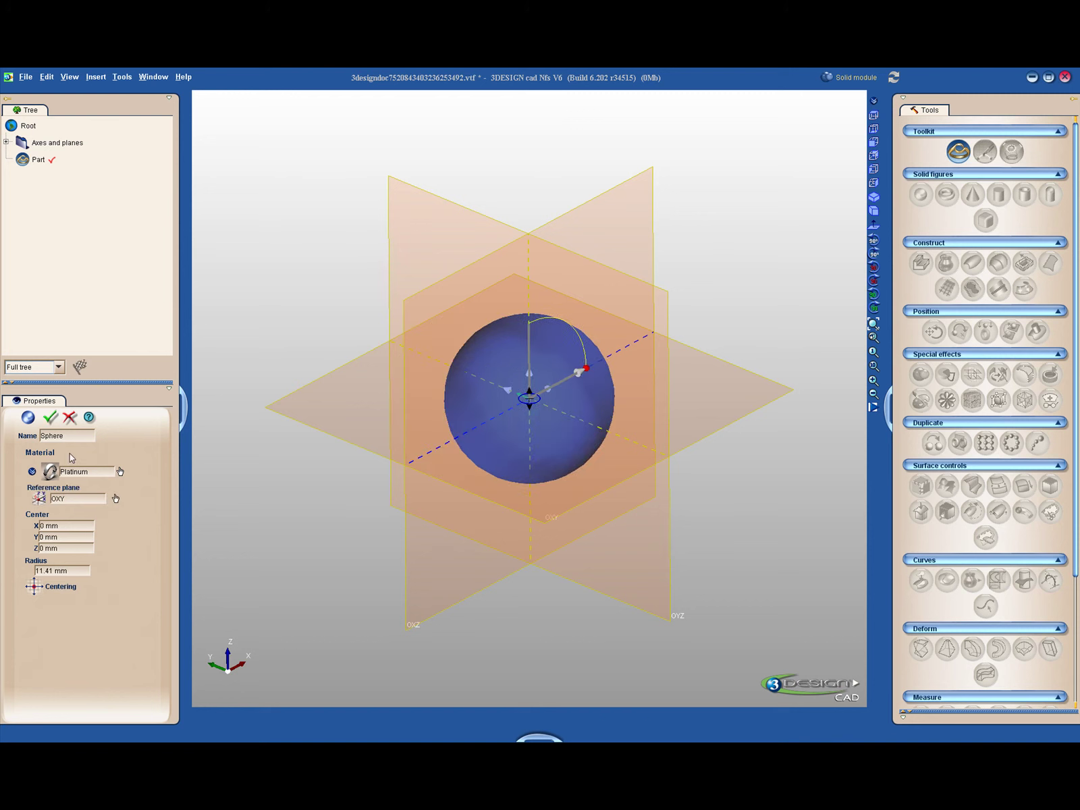
pyautogui.click(51, 418)
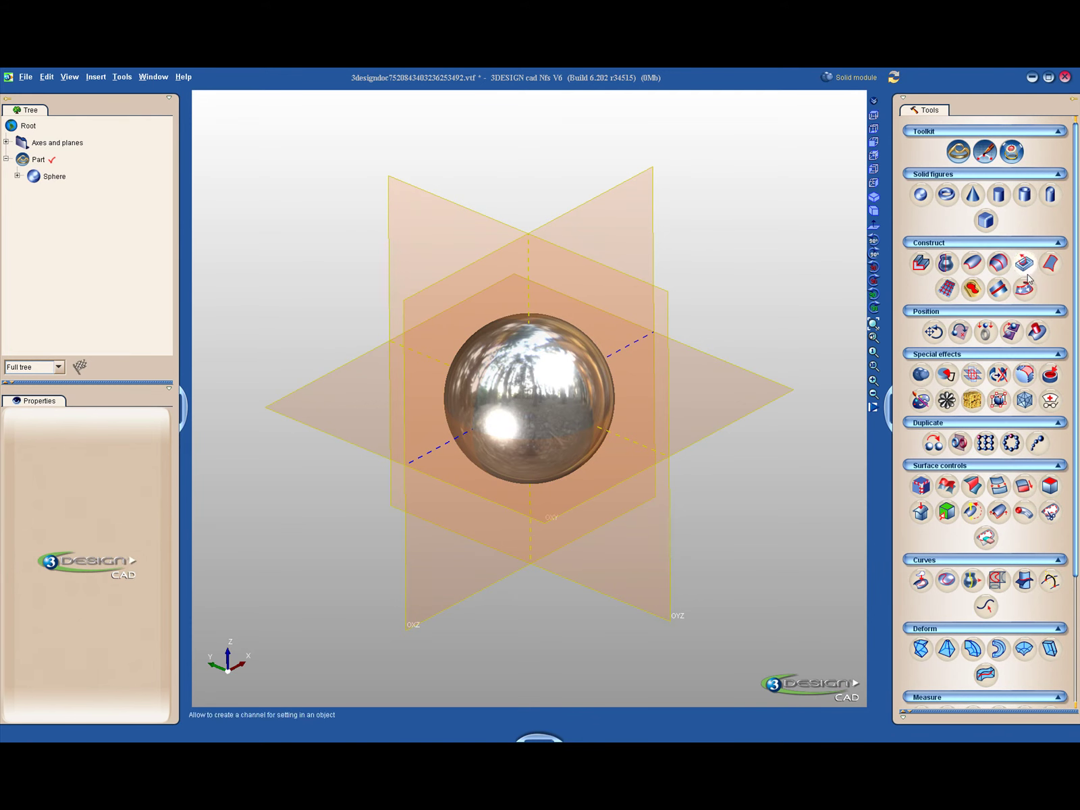
# Create a Properties editor beside the Tools and bring the Tools back to the front.
pyautogui.click(902, 101)
pyautogui.moveTo(917, 114)
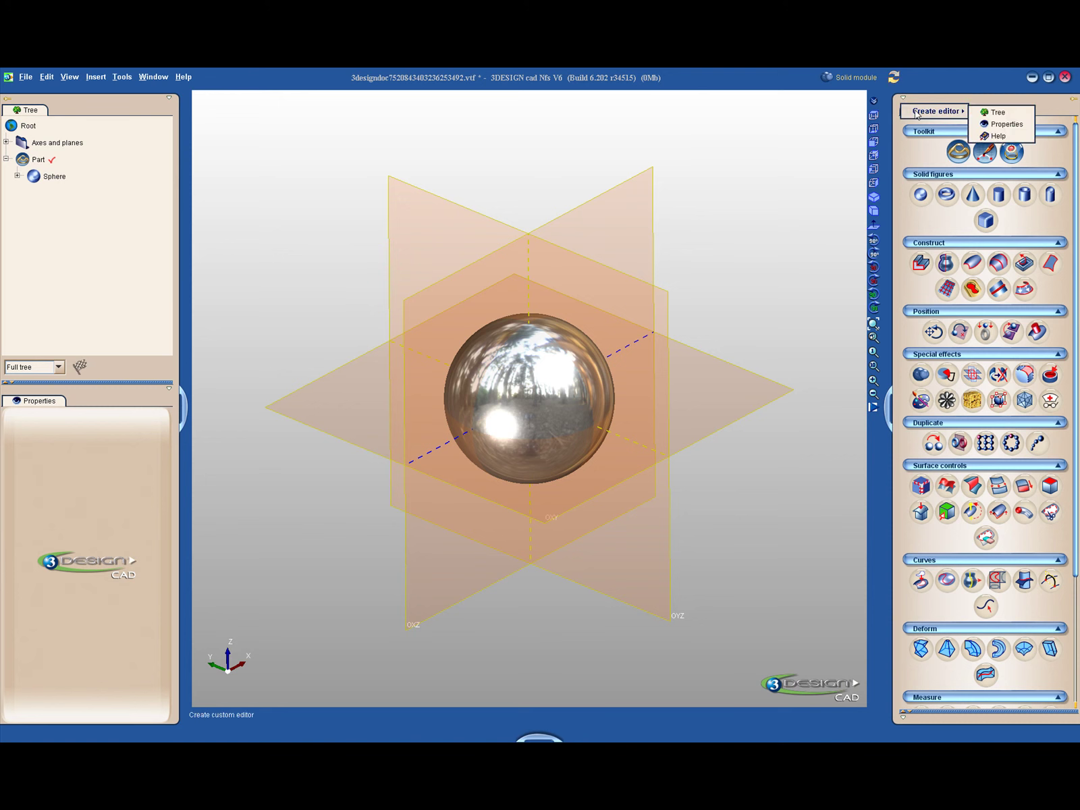
pyautogui.click(1007, 125)
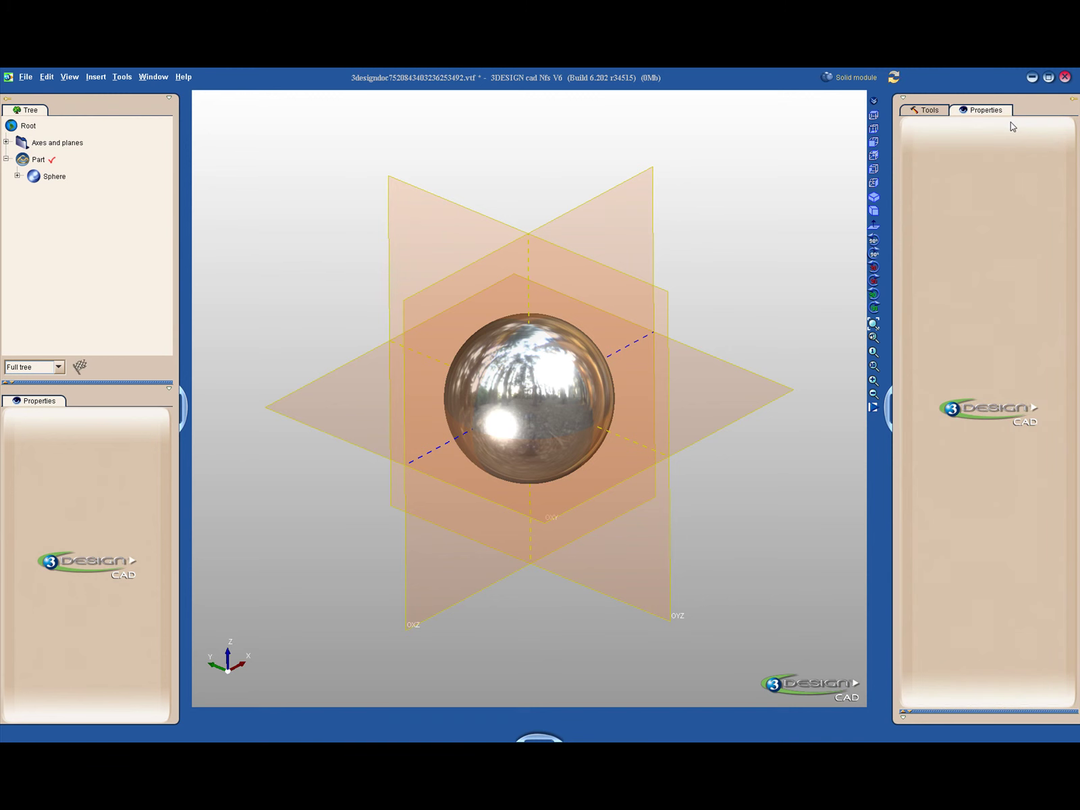
pyautogui.click(926, 110)
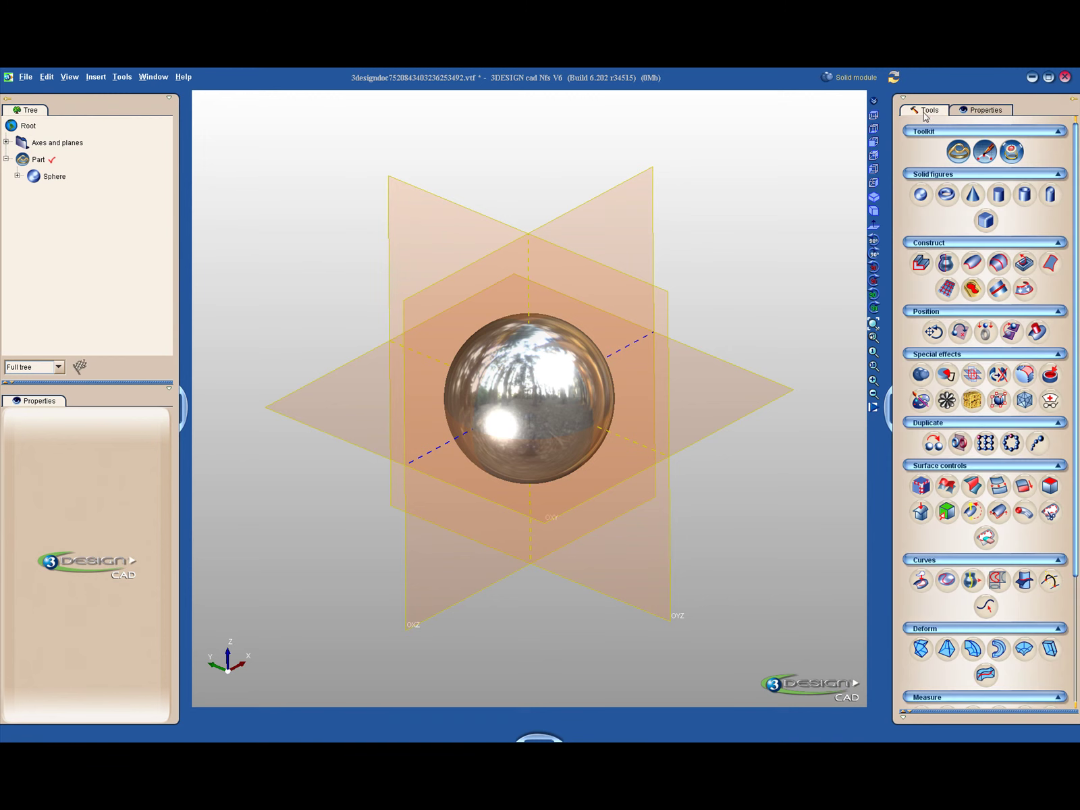
# Create a platinum torus beside the sphere, about 6.8 mm major and 2 mm minor radius, collapsing the Properties section beneath the tree.
pyautogui.click(947, 196)
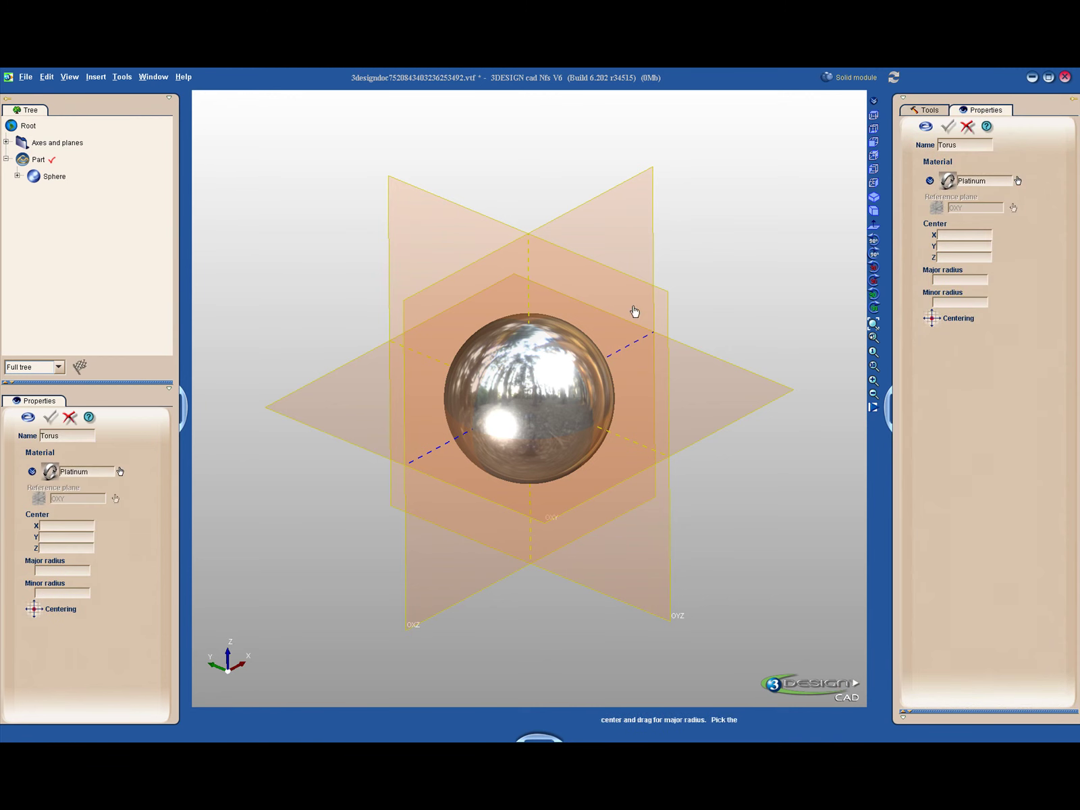
pyautogui.click(14, 382)
pyautogui.moveTo(679, 405); pyautogui.dragTo(714, 424)
pyautogui.click(699, 426)
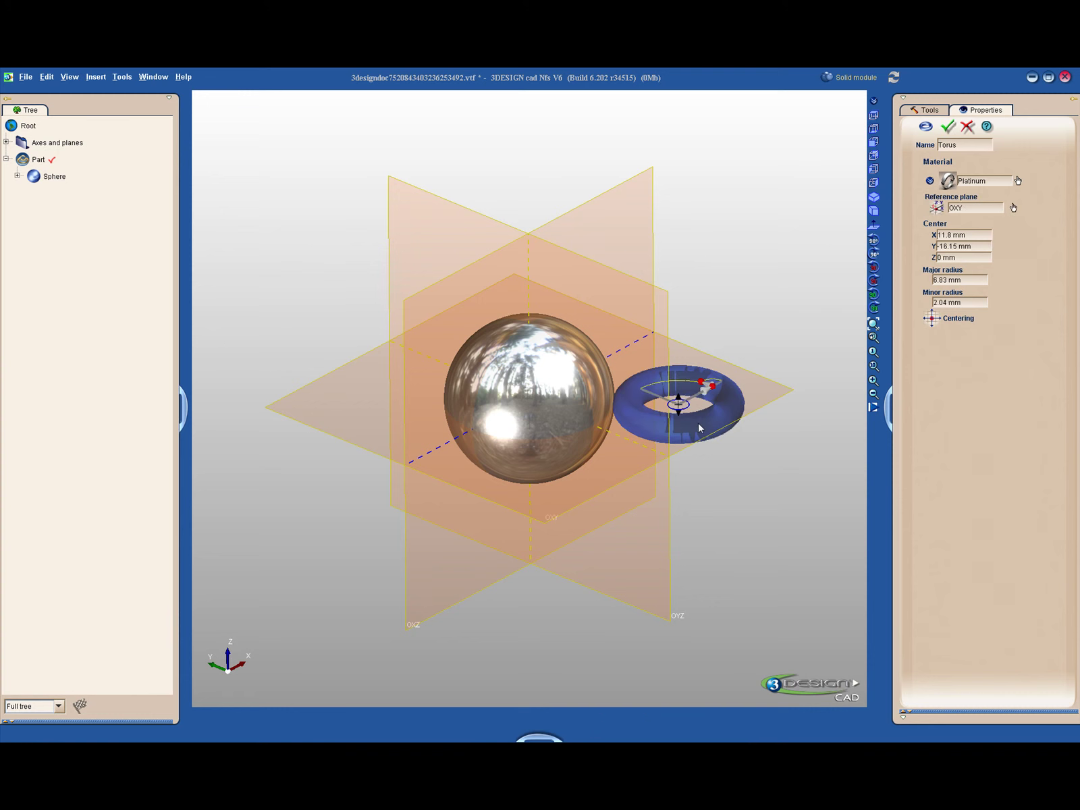
pyautogui.click(949, 128)
pyautogui.moveTo(605, 438); pyautogui.dragTo(863, 412, button='right')
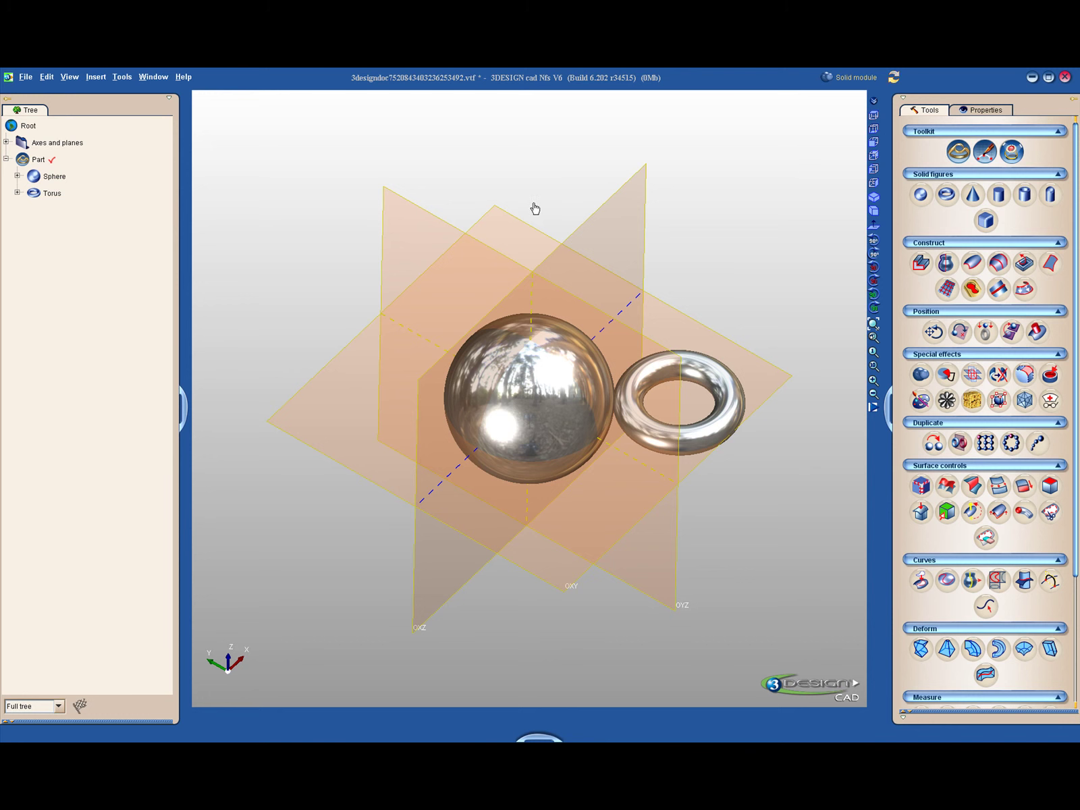
# Detach the model tree and the tools area as floating windows, reposition them over the viewport, and dock both back.
pyautogui.click(169, 99)
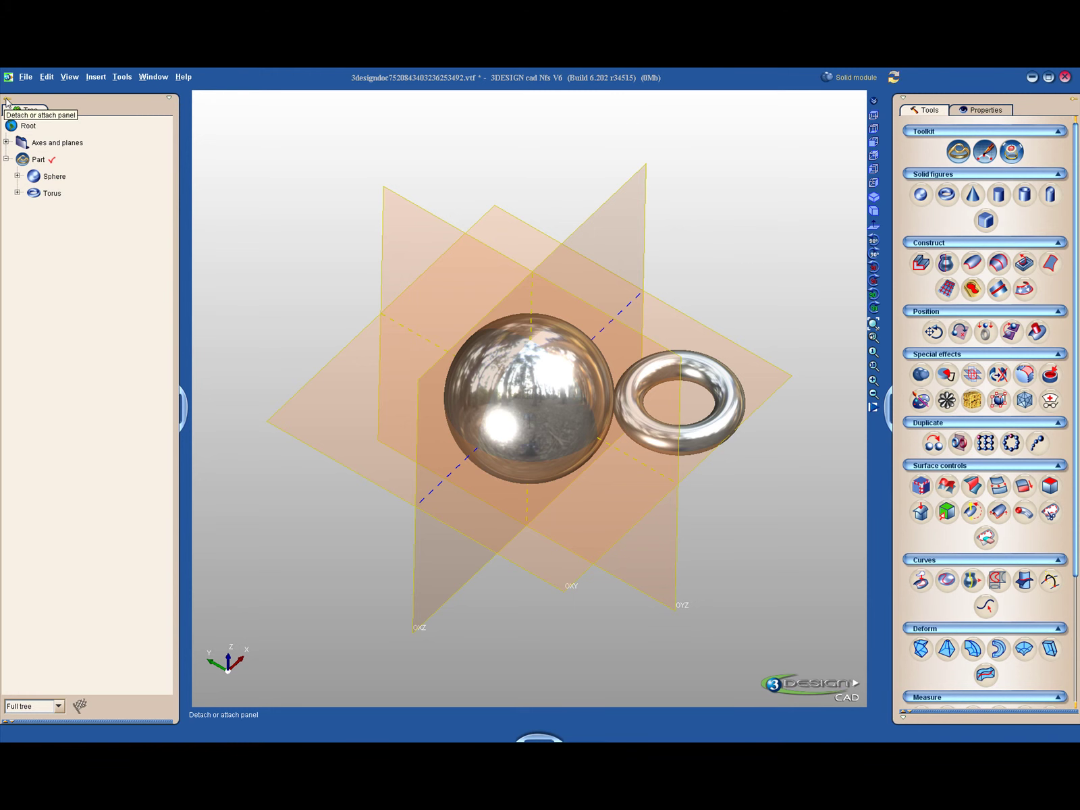
pyautogui.click(8, 101)
pyautogui.moveTo(56, 95); pyautogui.dragTo(406, 111)
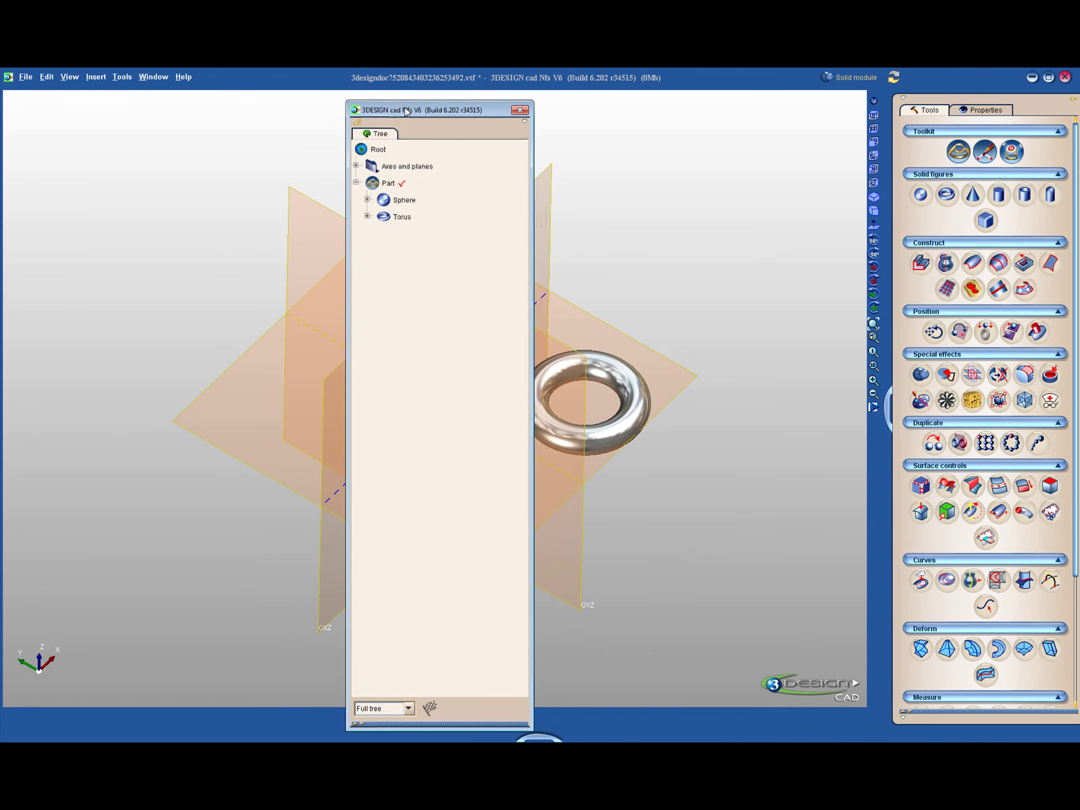
pyautogui.click(905, 100)
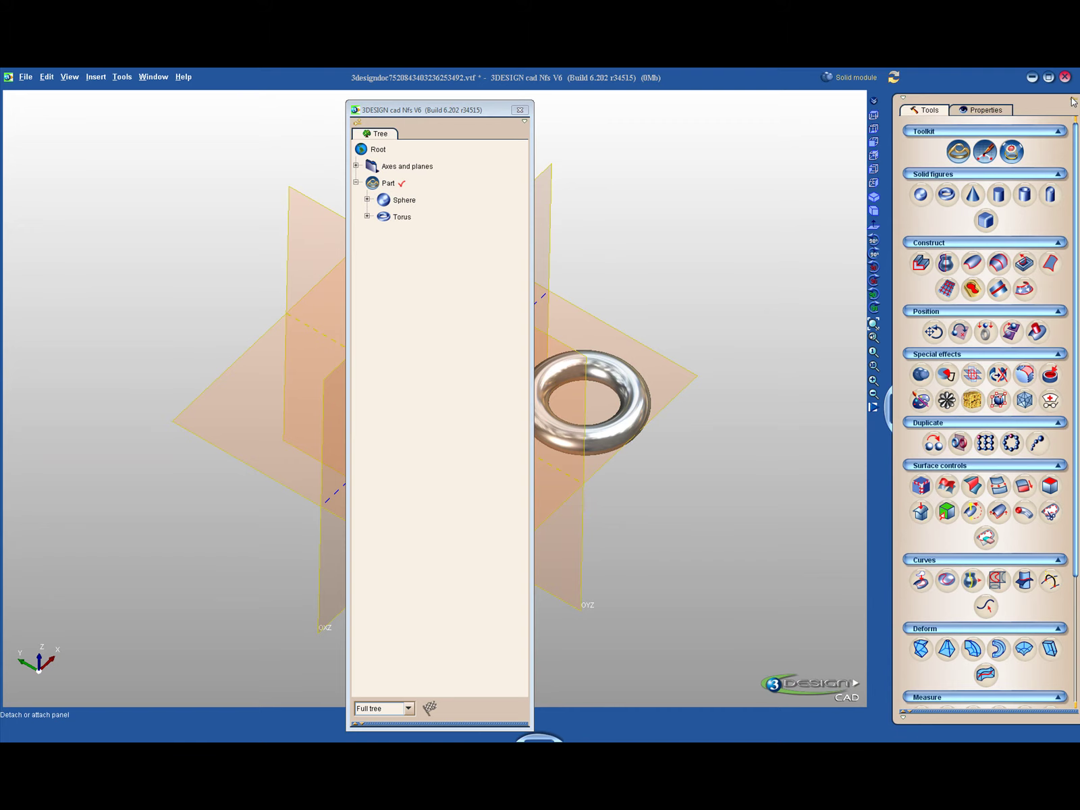
pyautogui.click(1074, 102)
pyautogui.moveTo(983, 101); pyautogui.dragTo(886, 102)
pyautogui.moveTo(491, 110); pyautogui.dragTo(196, 92)
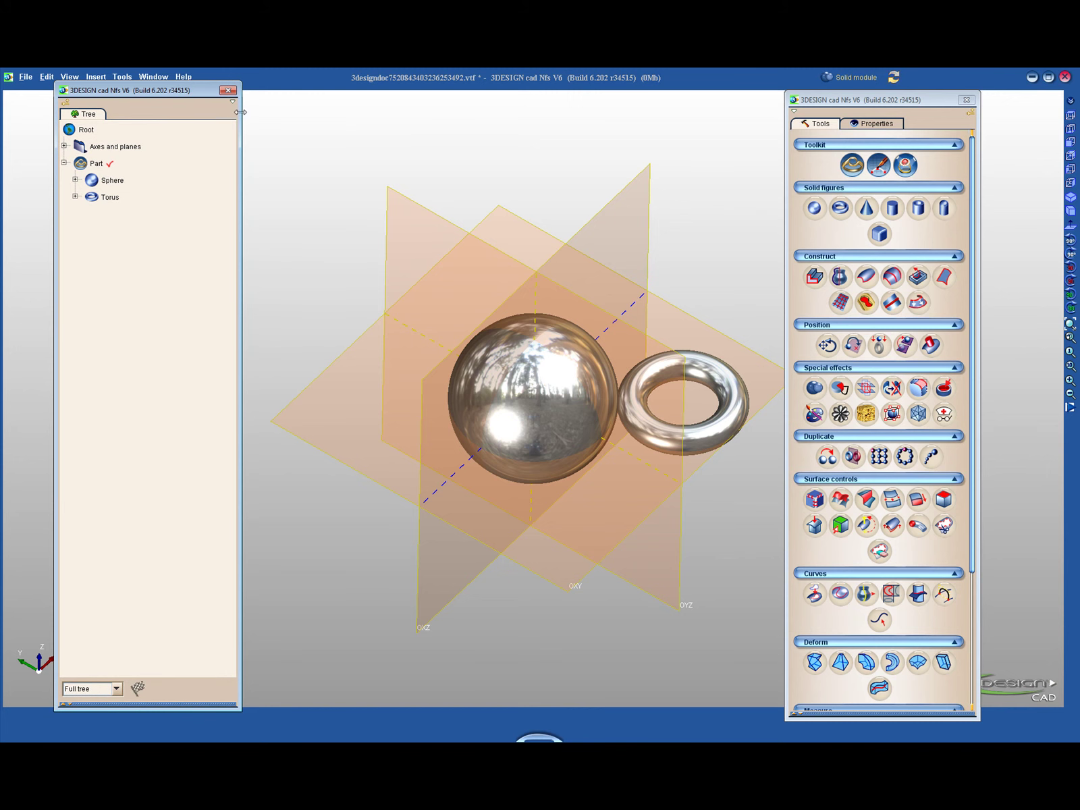
pyautogui.click(227, 91)
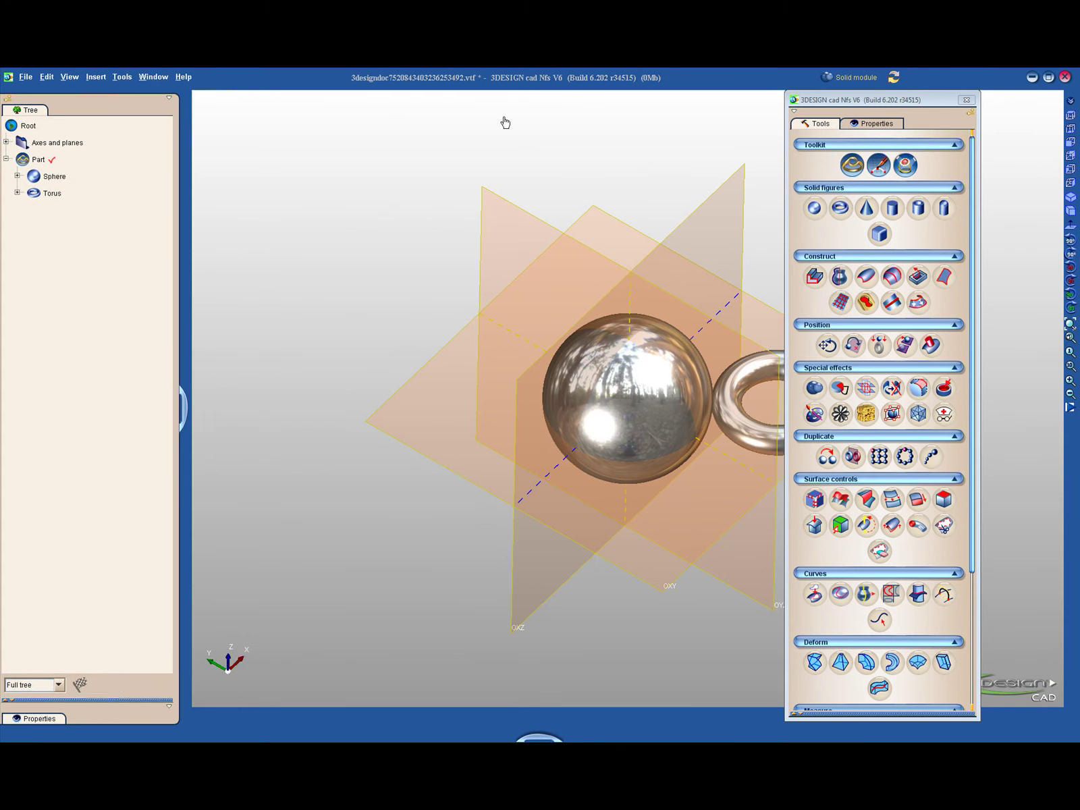
pyautogui.click(966, 100)
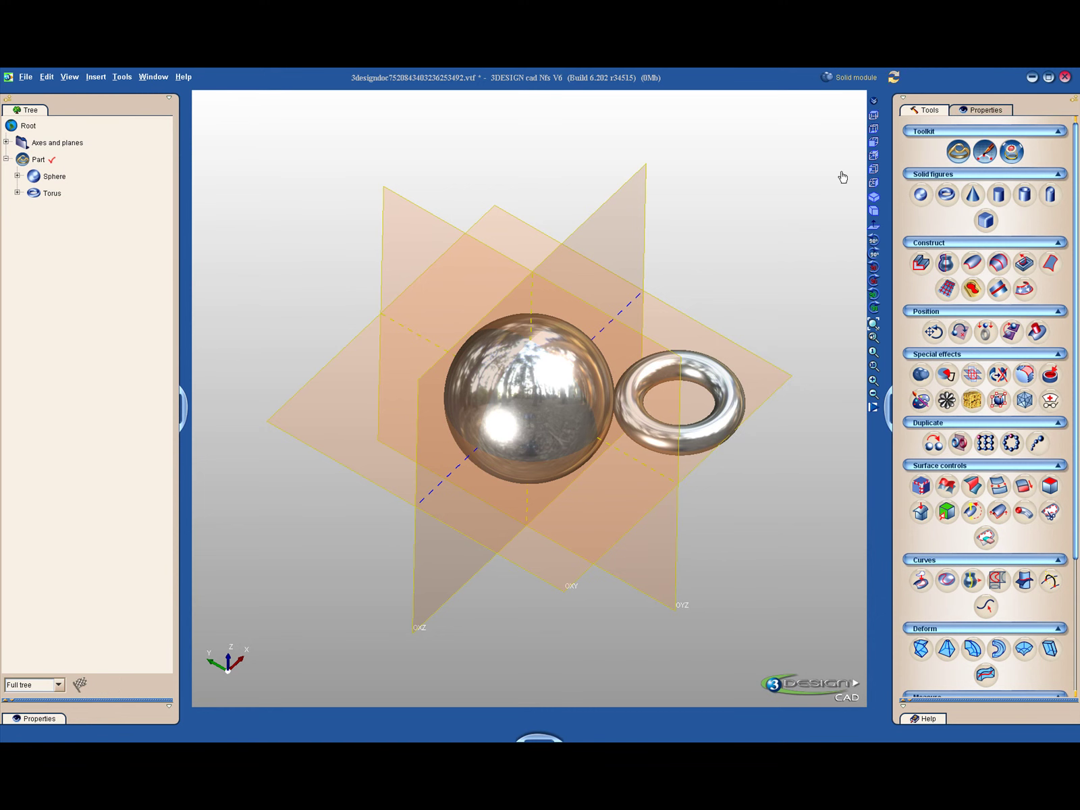
# Collapse the Properties section beneath the model tree and resize the tools area to a narrower width.
pyautogui.moveTo(184, 407)
pyautogui.mouseDown()
pyautogui.moveTo(132, 408)
pyautogui.moveTo(179, 415)
pyautogui.mouseUp()
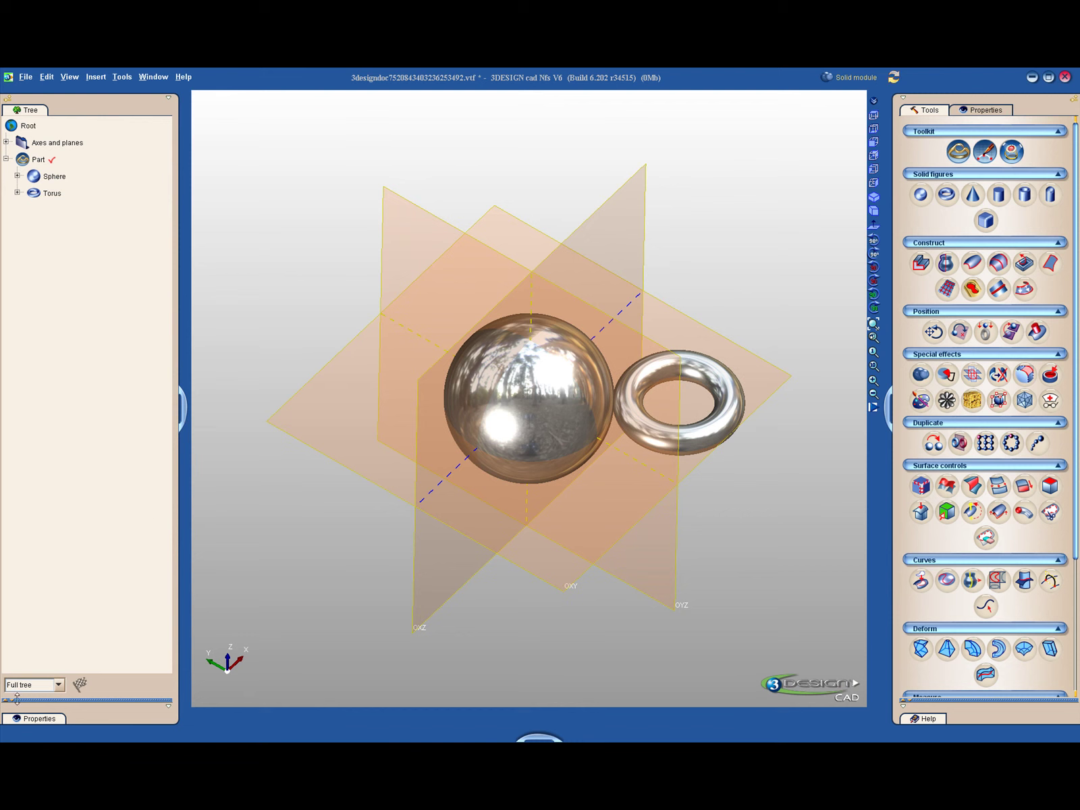
pyautogui.moveTo(14, 702); pyautogui.dragTo(13, 723)
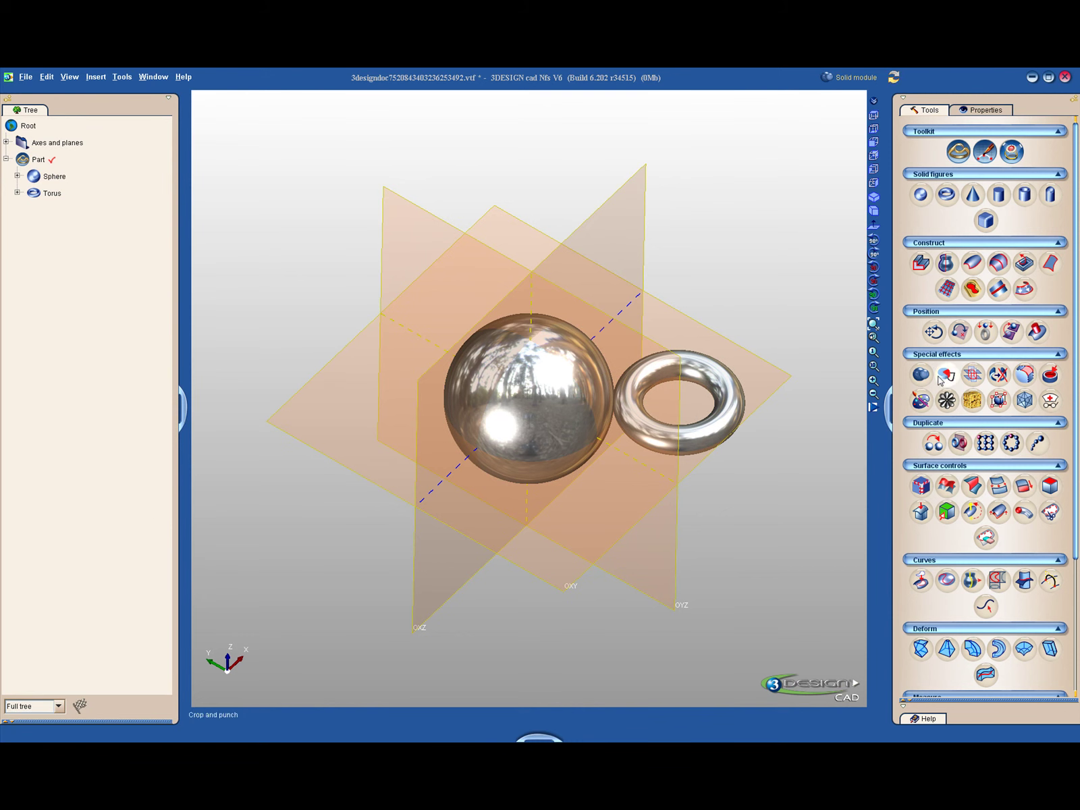
pyautogui.moveTo(890, 419); pyautogui.dragTo(803, 450)
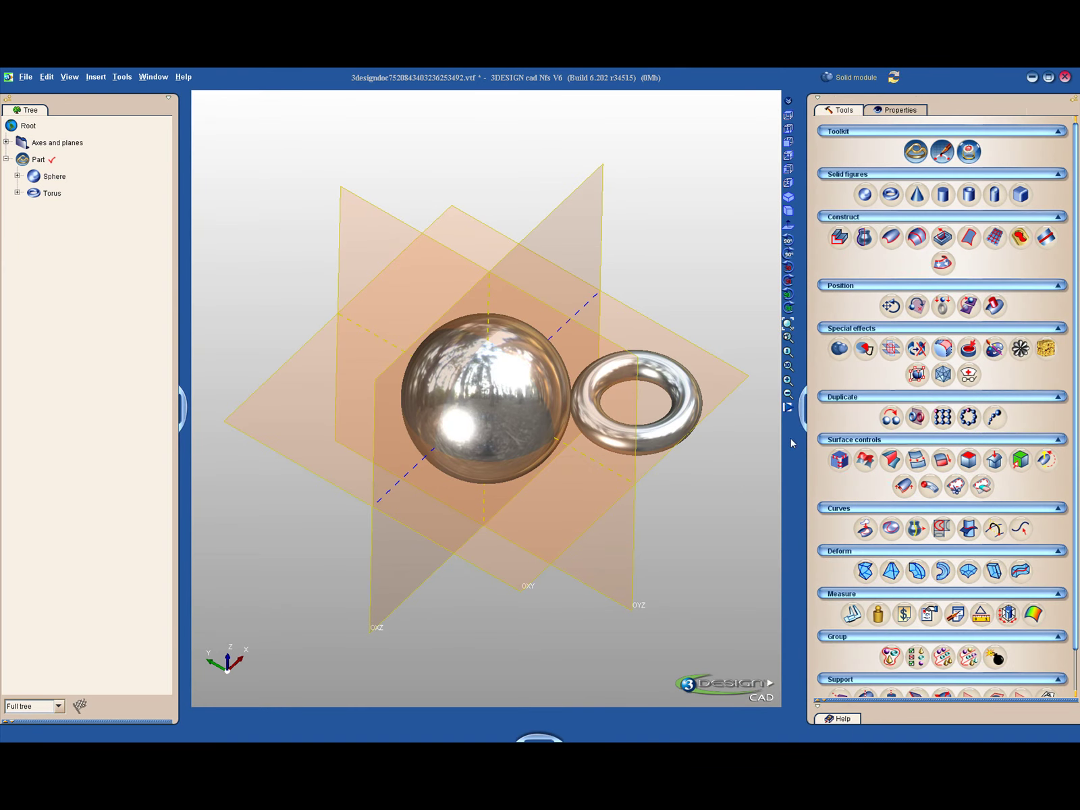
pyautogui.moveTo(807, 407); pyautogui.dragTo(924, 416)
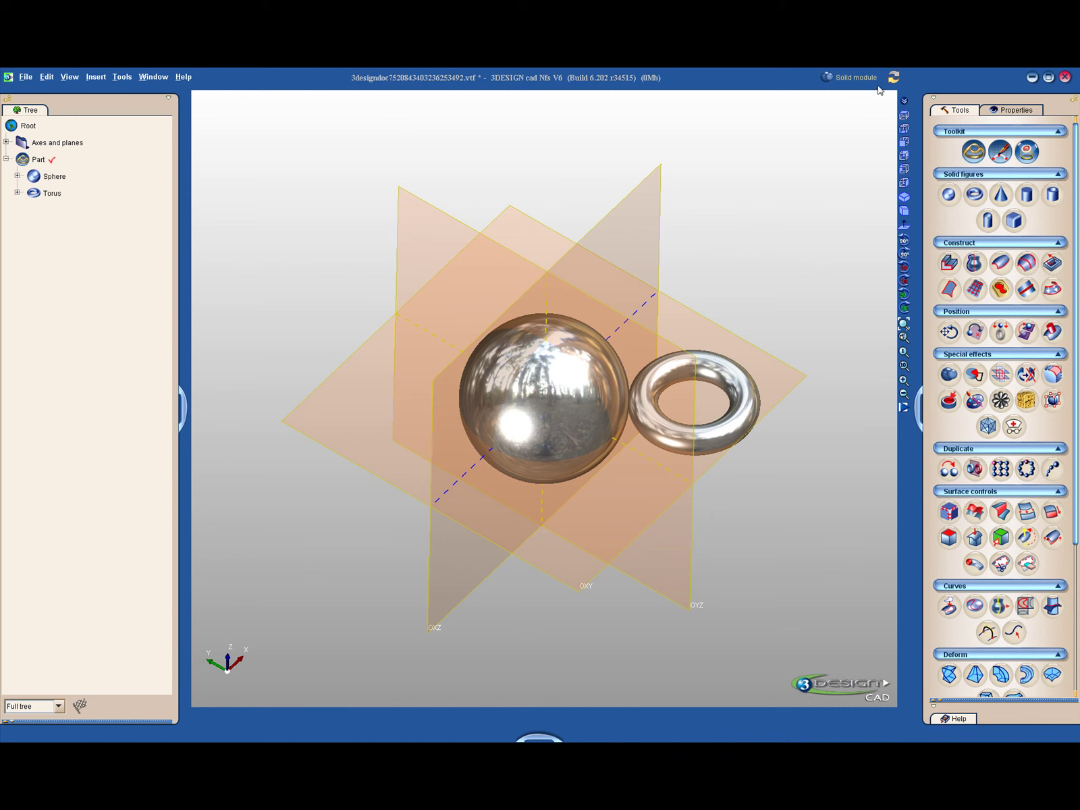
# Look at the Jeweler's bench tools and return to the Solid module tools.
pyautogui.click(850, 79)
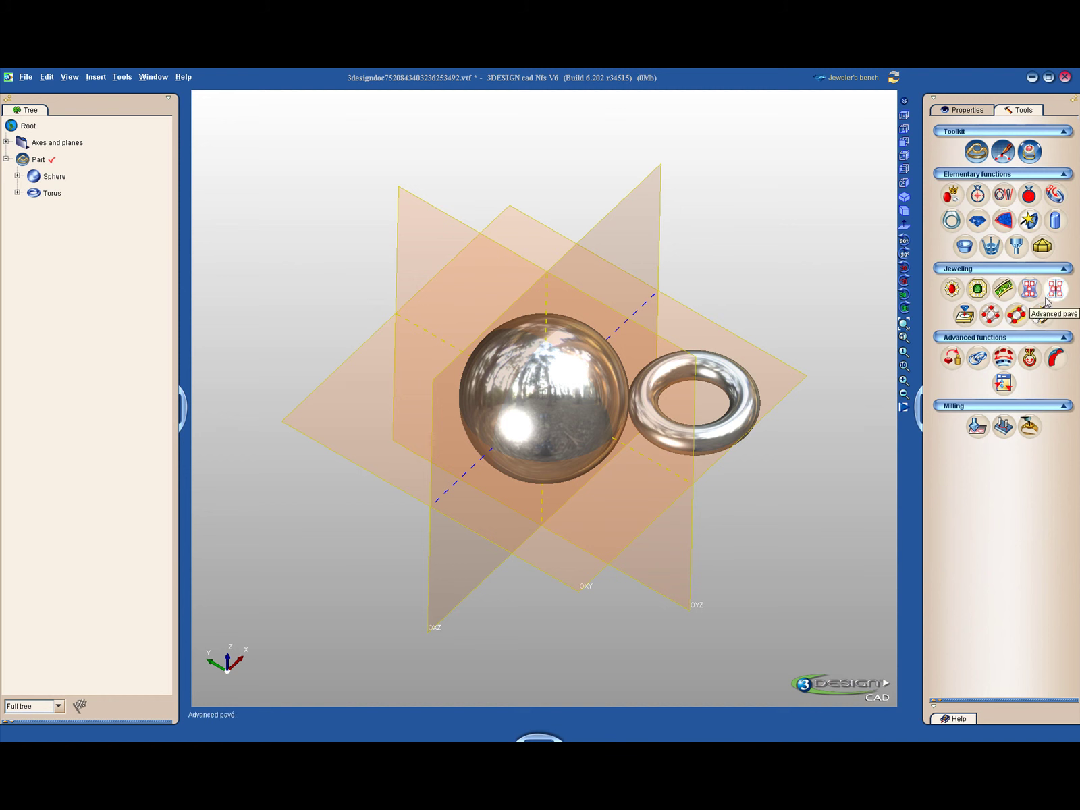
pyautogui.click(857, 80)
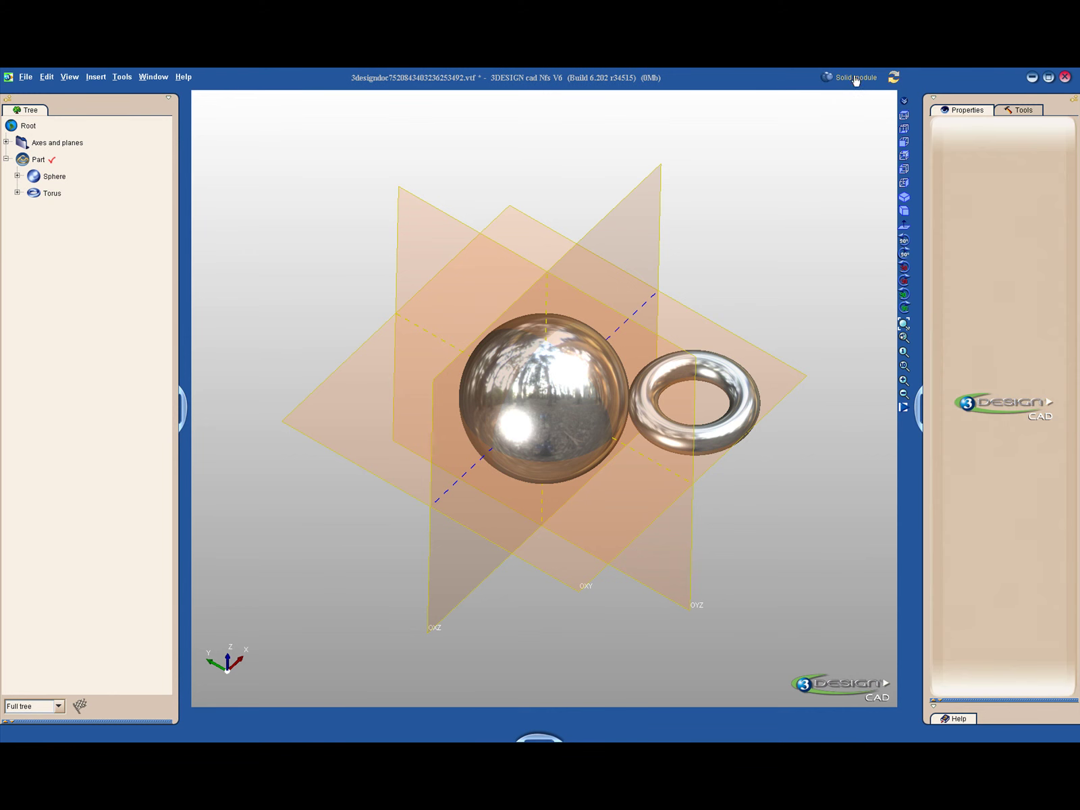
pyautogui.click(1019, 111)
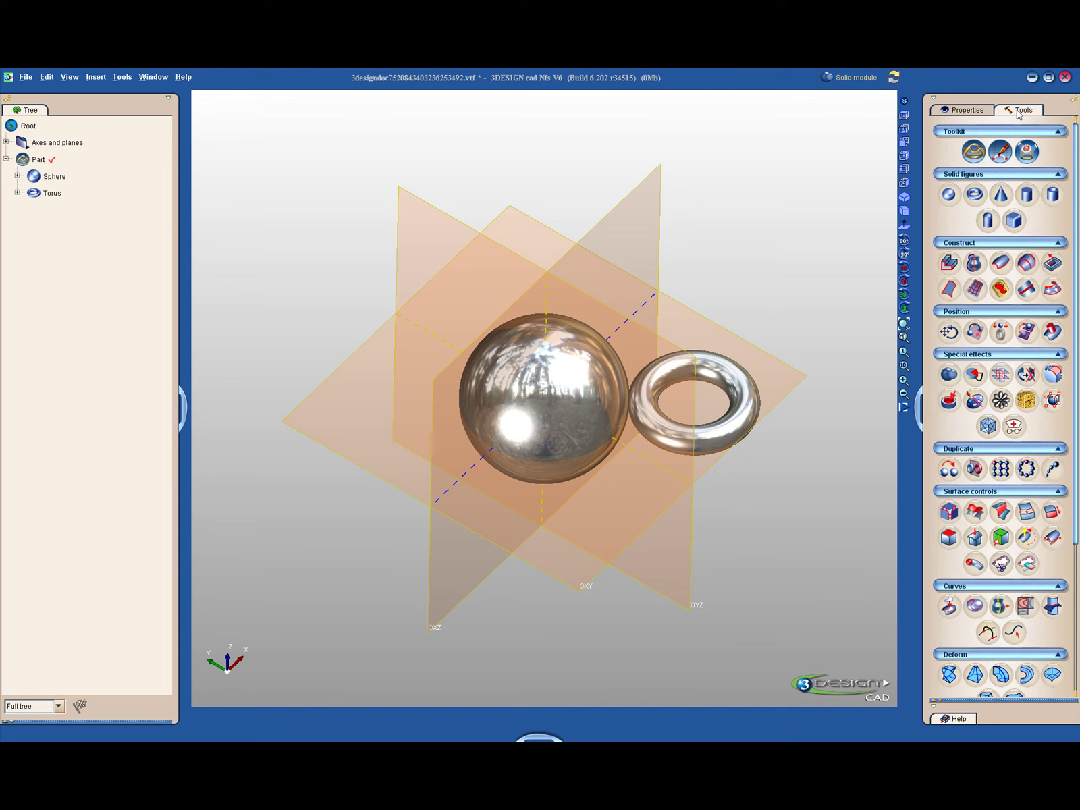
# Start a sketch, look through its Freestyle and Layout tools, and exit while keeping the empty sketch in the document.
pyautogui.click(1000, 152)
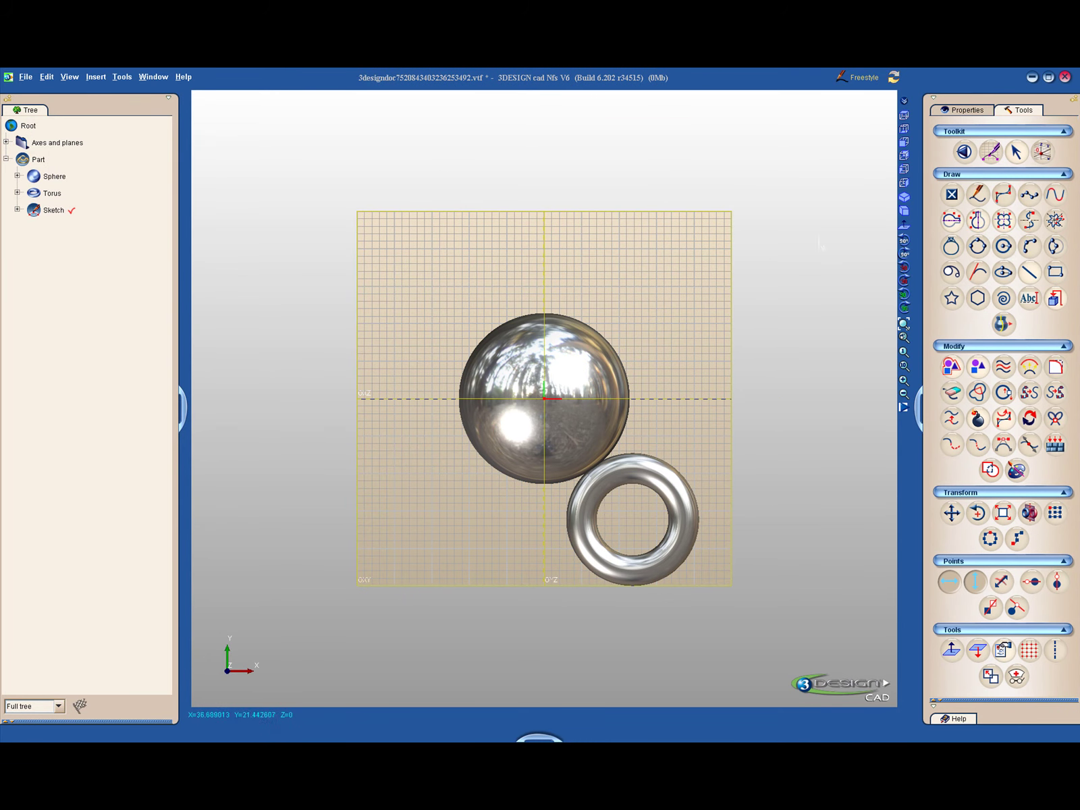
pyautogui.click(995, 219)
pyautogui.click(861, 81)
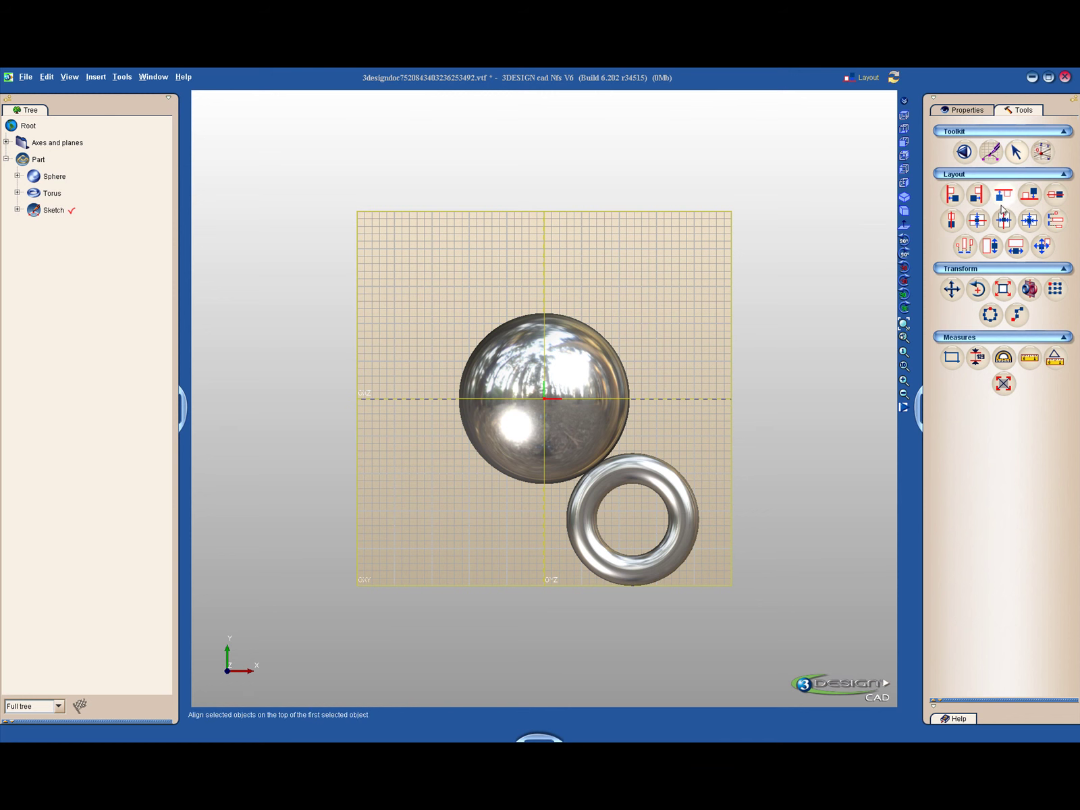
pyautogui.click(964, 152)
pyautogui.click(553, 422)
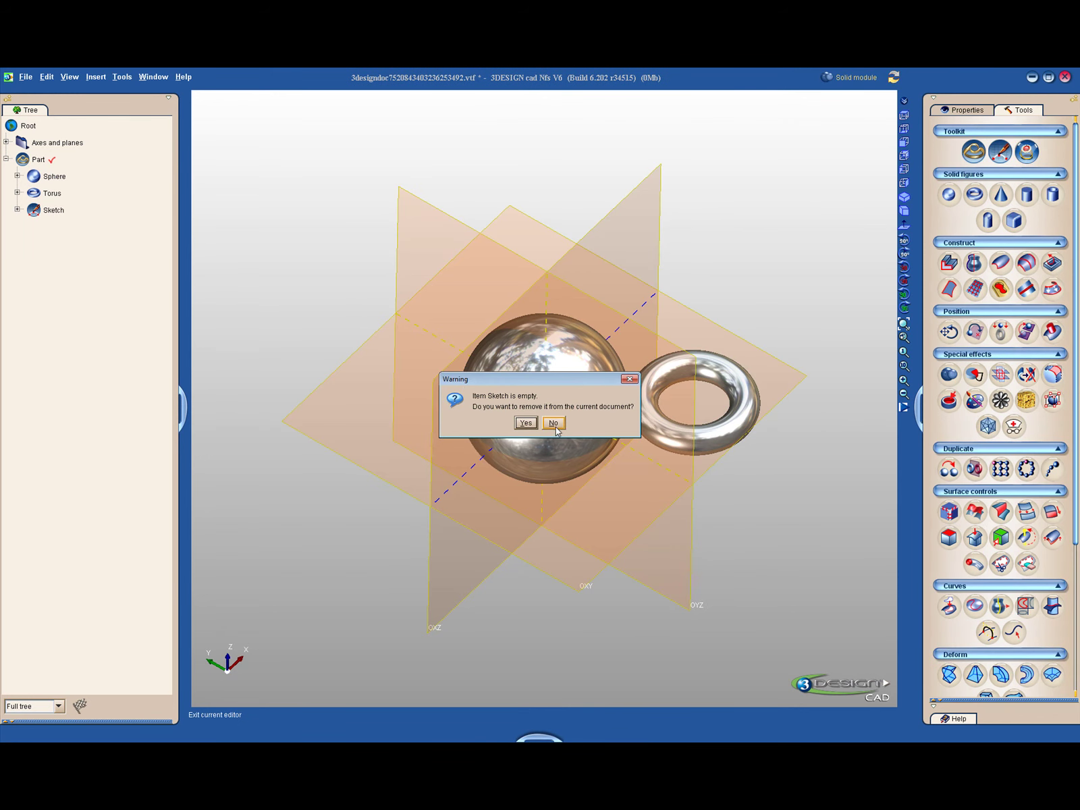
# Start the Rendering module, preview the pendant_earrings_2 and several ring templates up to ring_7, and cancel loading a template.
pyautogui.click(1028, 152)
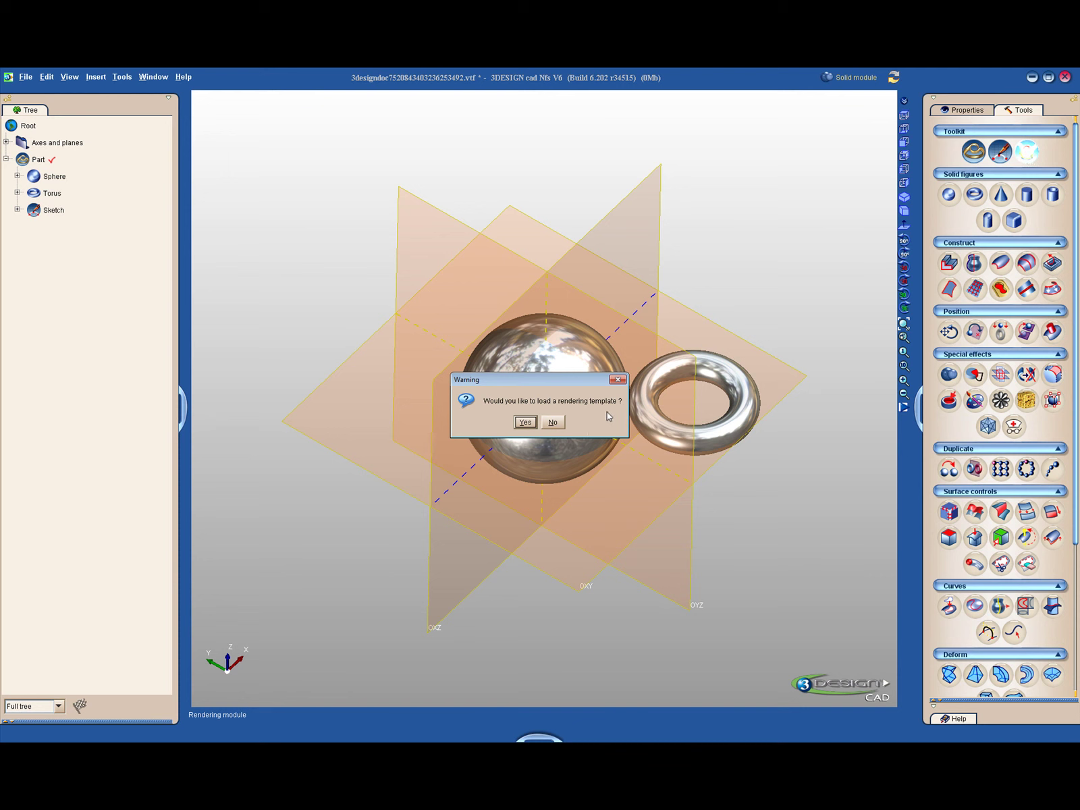
pyautogui.click(526, 423)
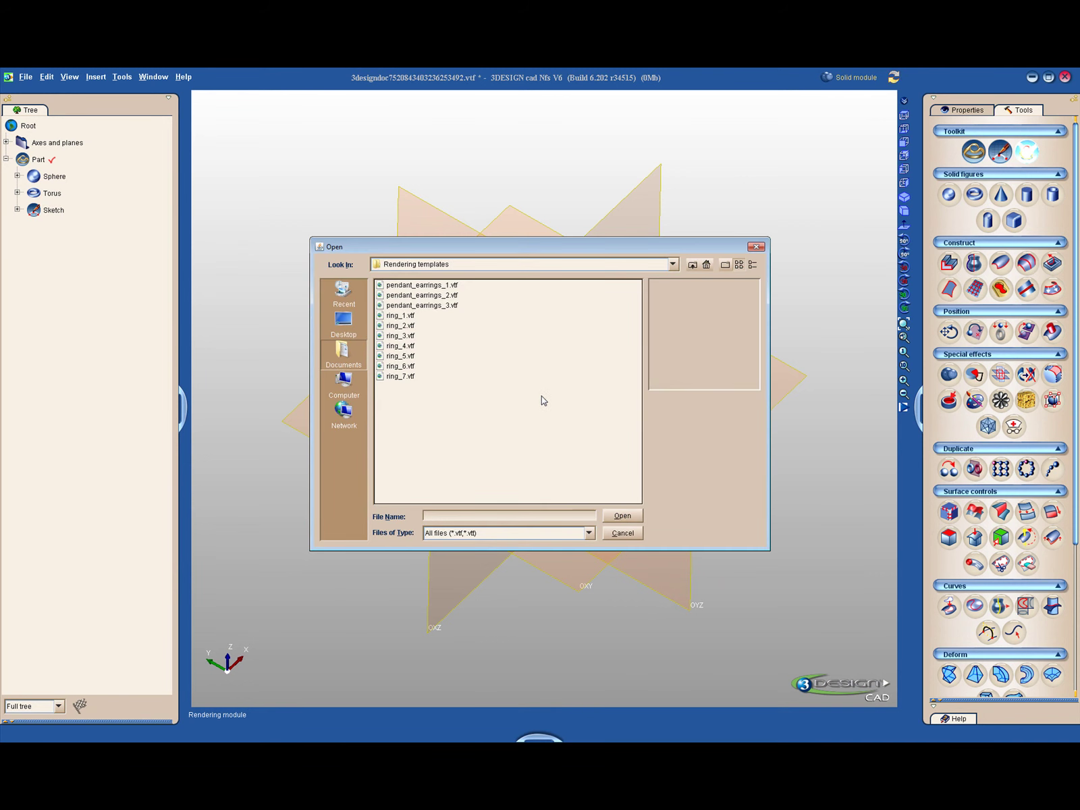
pyautogui.click(420, 296)
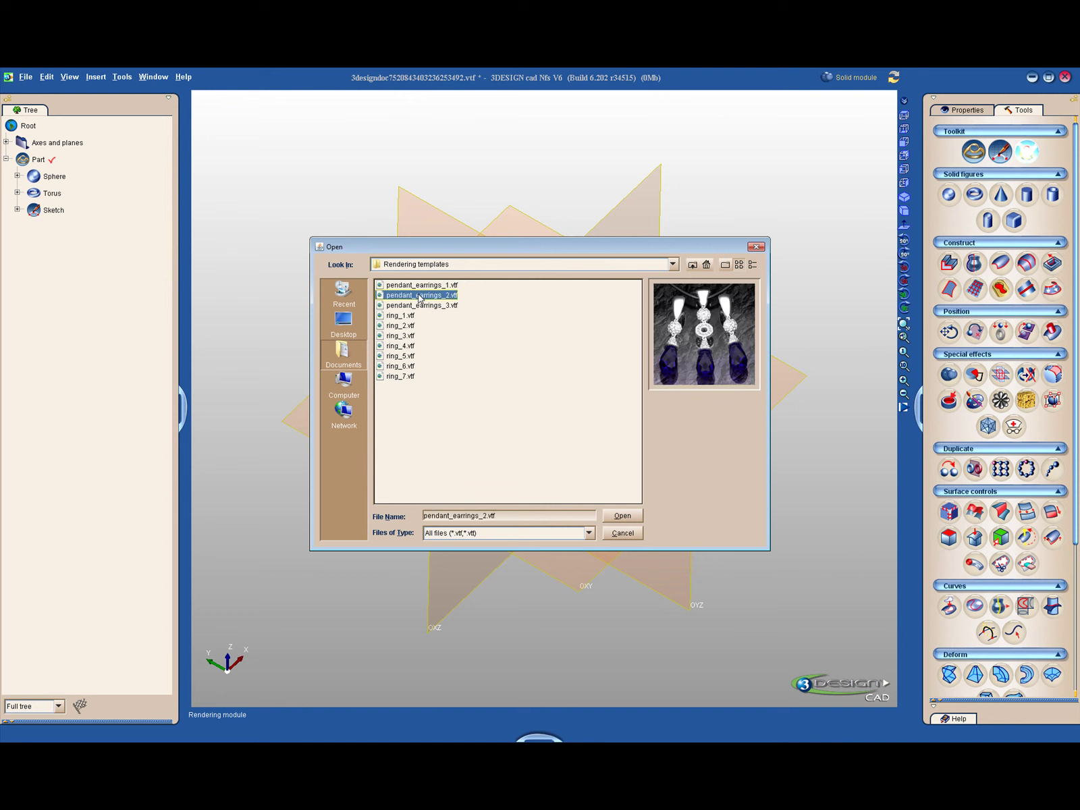
pyautogui.click(411, 316)
pyautogui.click(410, 337)
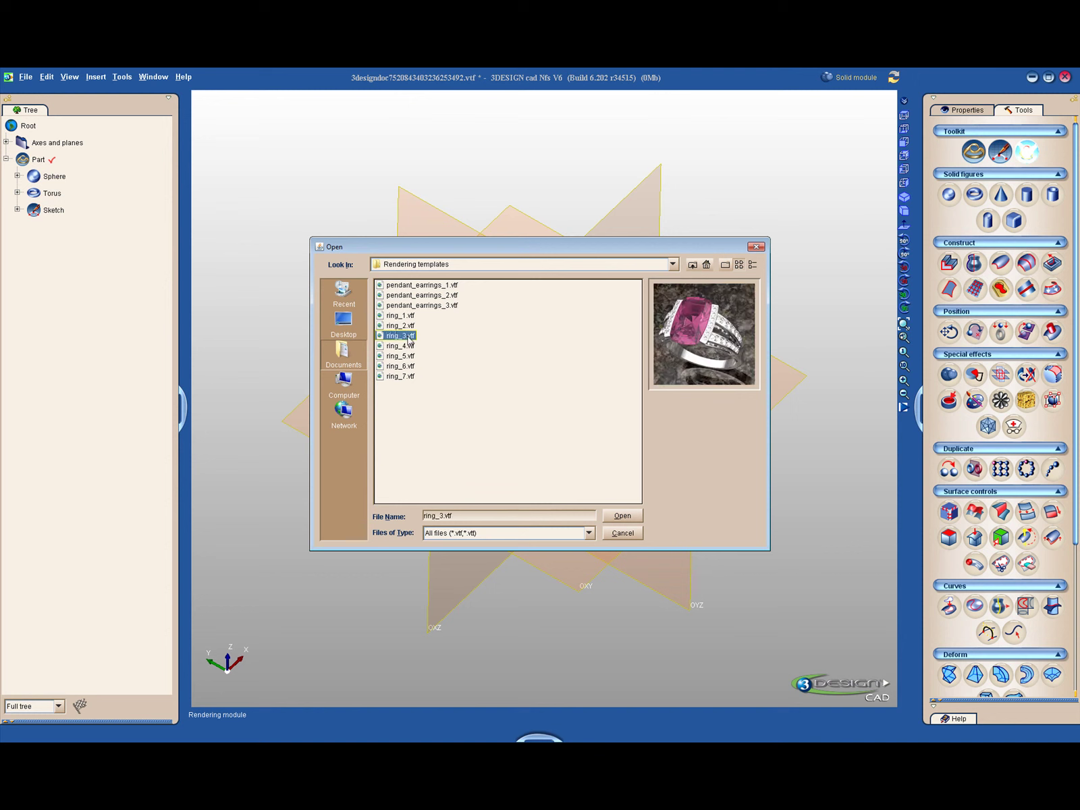
pyautogui.click(403, 347)
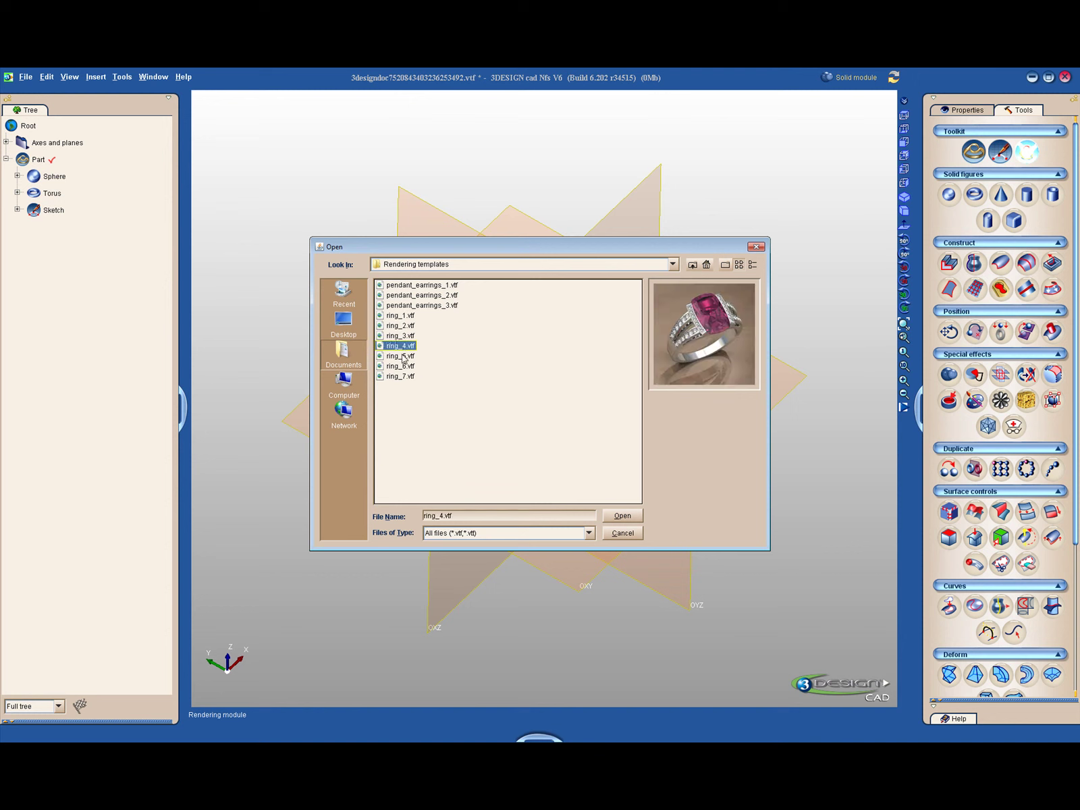
pyautogui.click(403, 356)
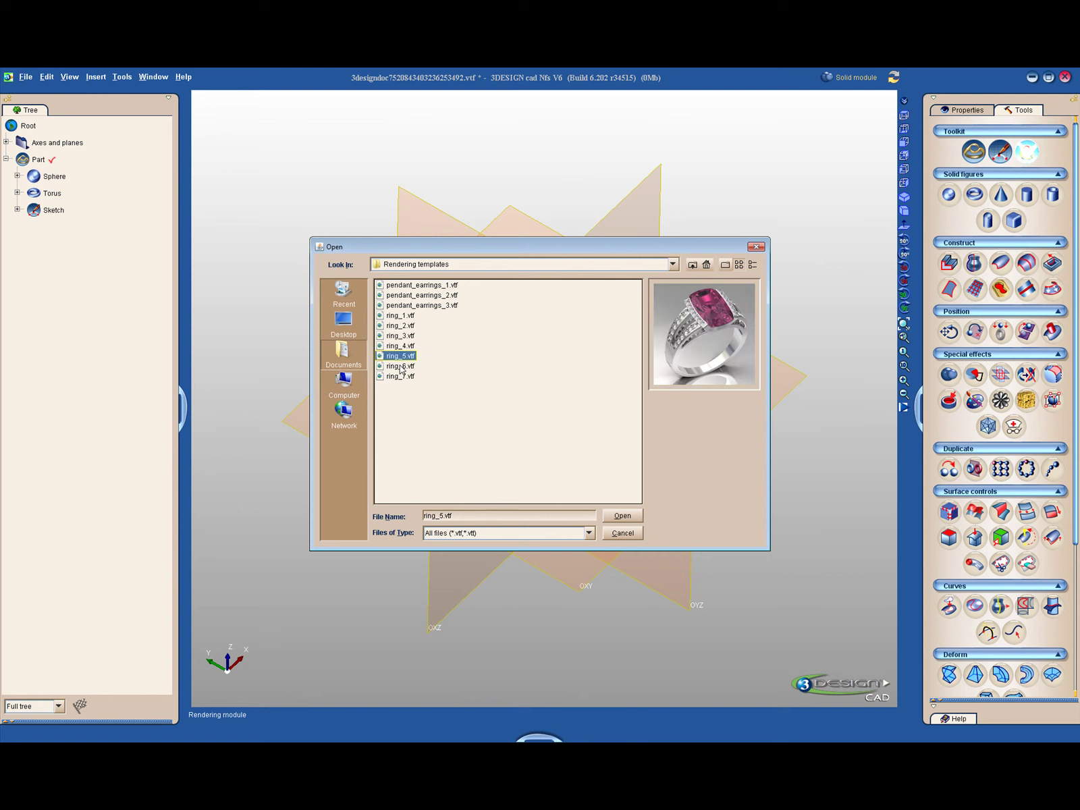
pyautogui.click(401, 367)
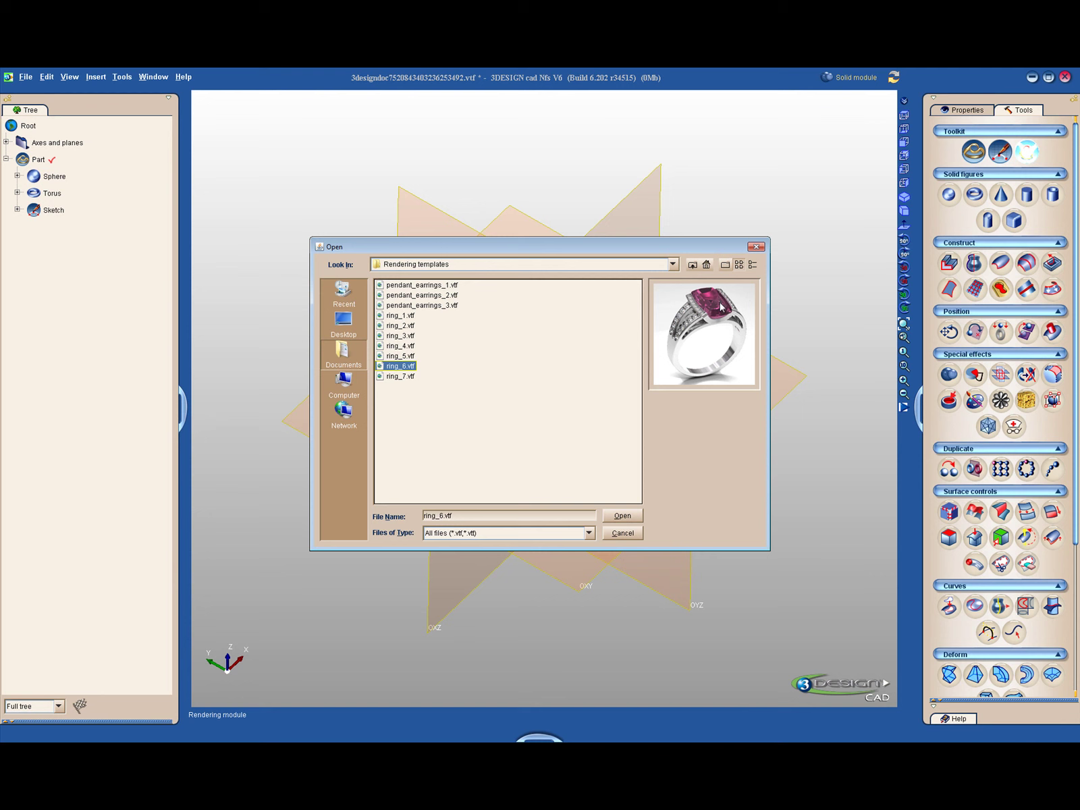
pyautogui.click(408, 378)
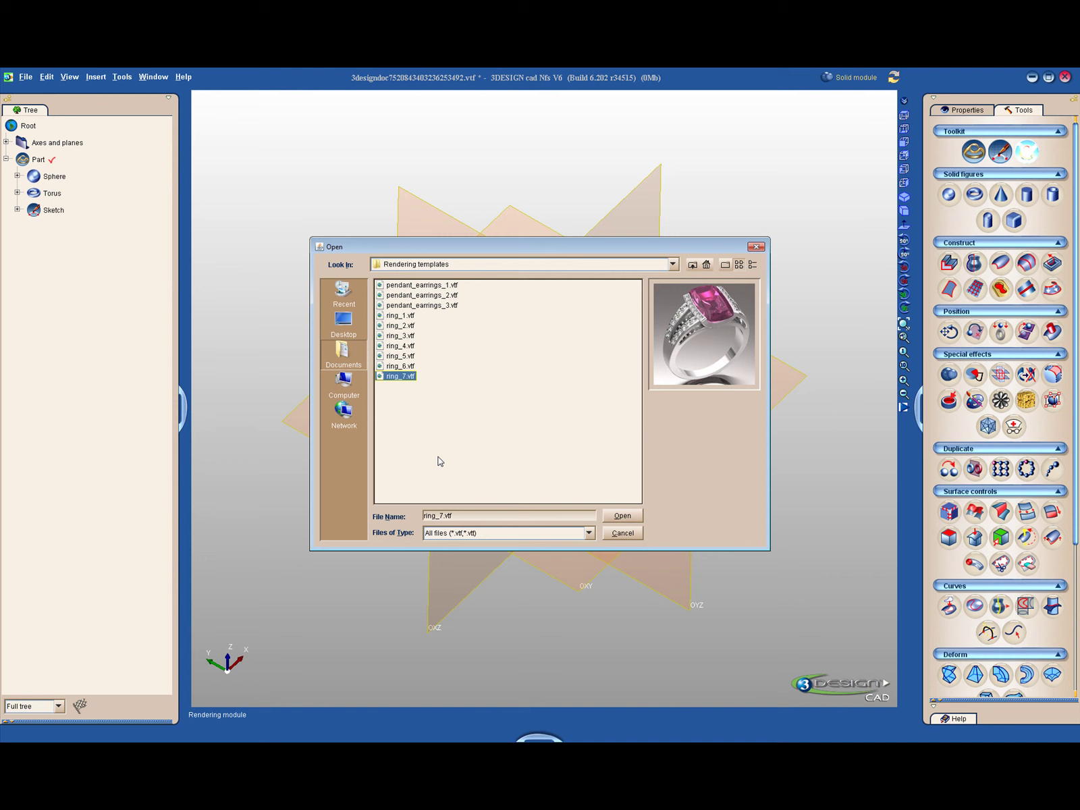
pyautogui.click(622, 533)
pyautogui.moveTo(644, 485); pyautogui.dragTo(671, 465, button='middle')
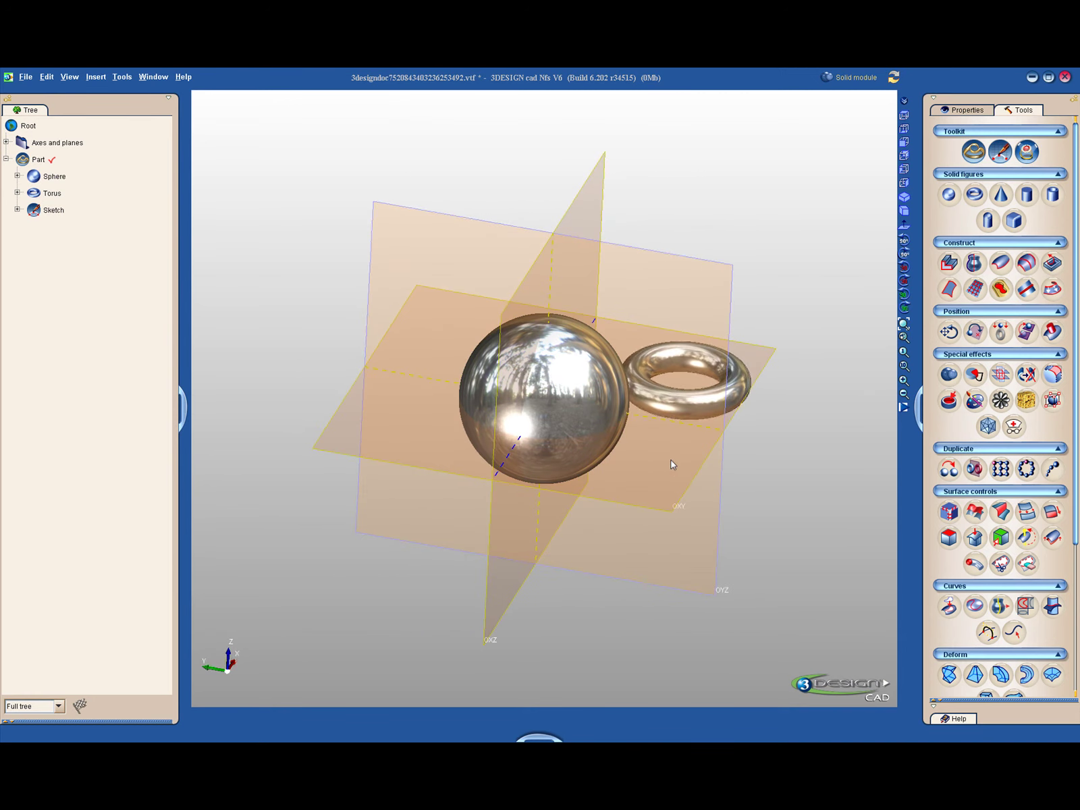
pyautogui.moveTo(700, 399); pyautogui.dragTo(646, 474, button='middle')
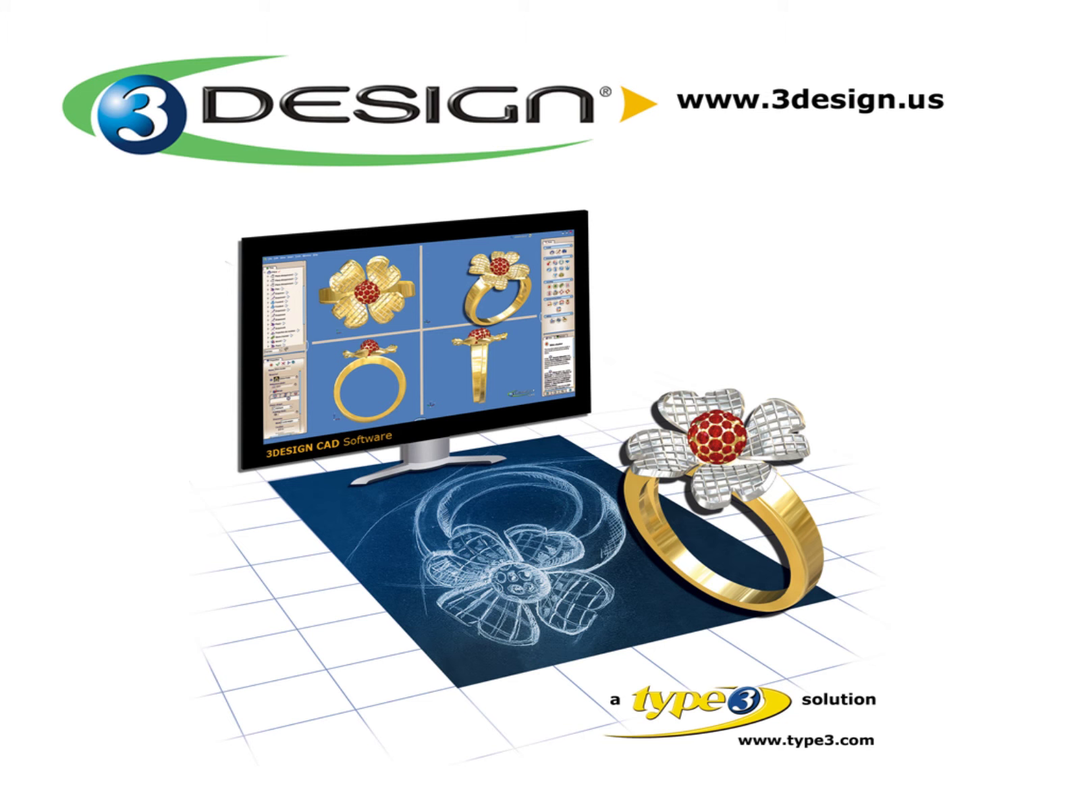